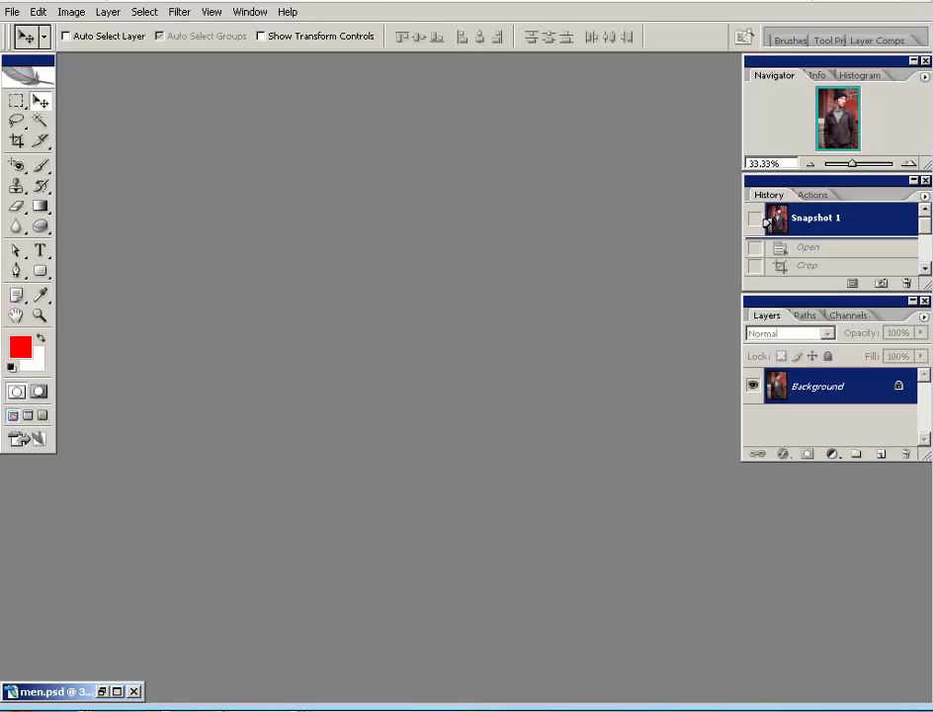
Restore the minimized men.psd document and resize its window smaller.
click(102, 691)
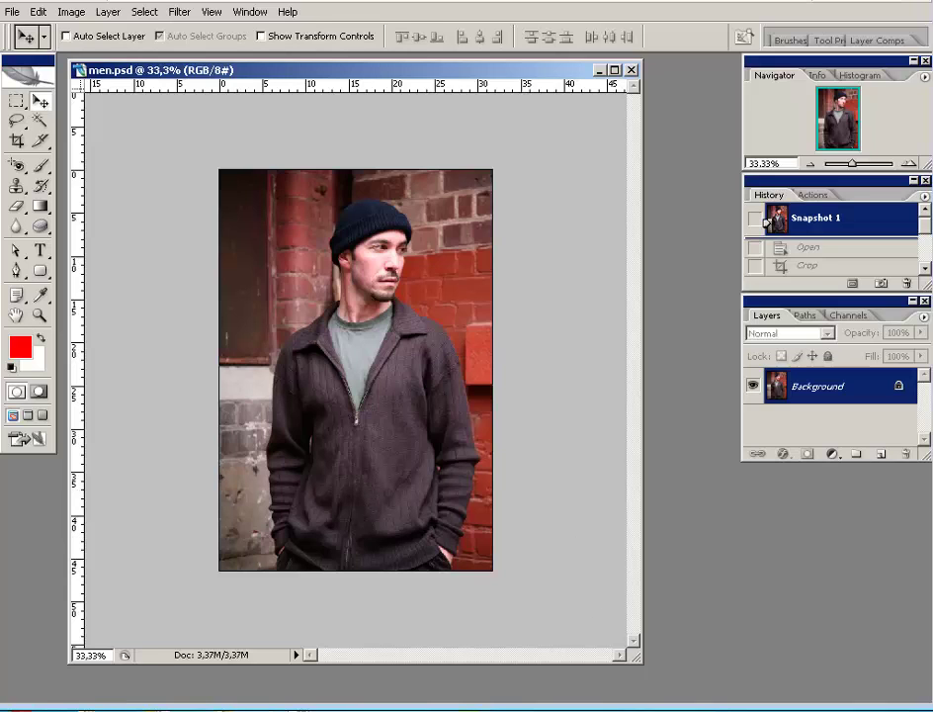
mouse_move(637, 655)
mouse_down()
mouse_move(556, 591)
mouse_move(560, 614)
mouse_up()
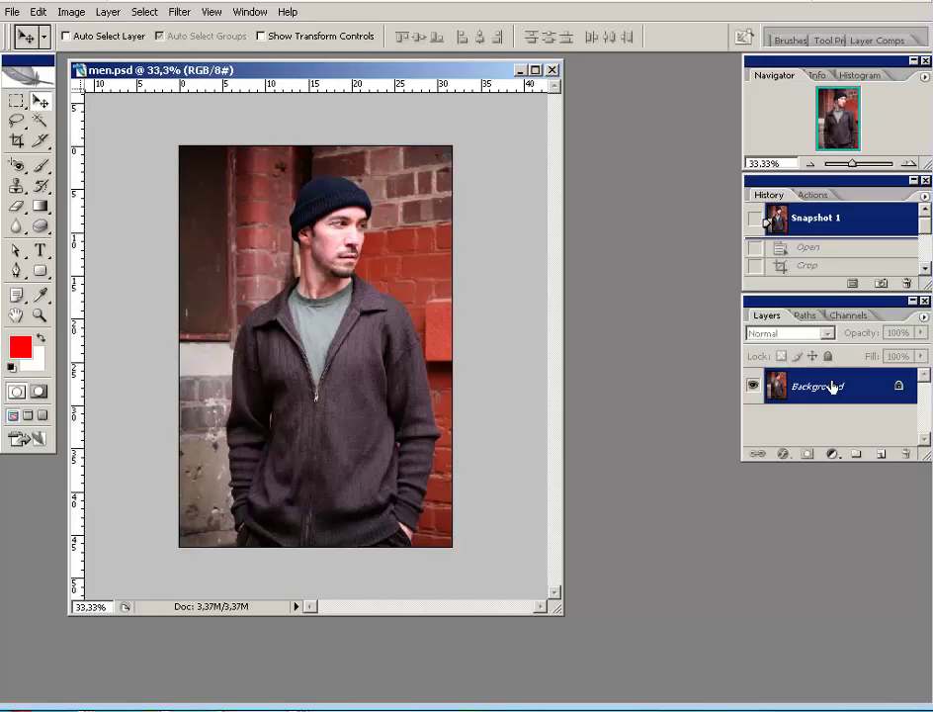
Duplicate the Background layer into a Background copy and open the Filter menu.
drag(832, 387, 879, 455)
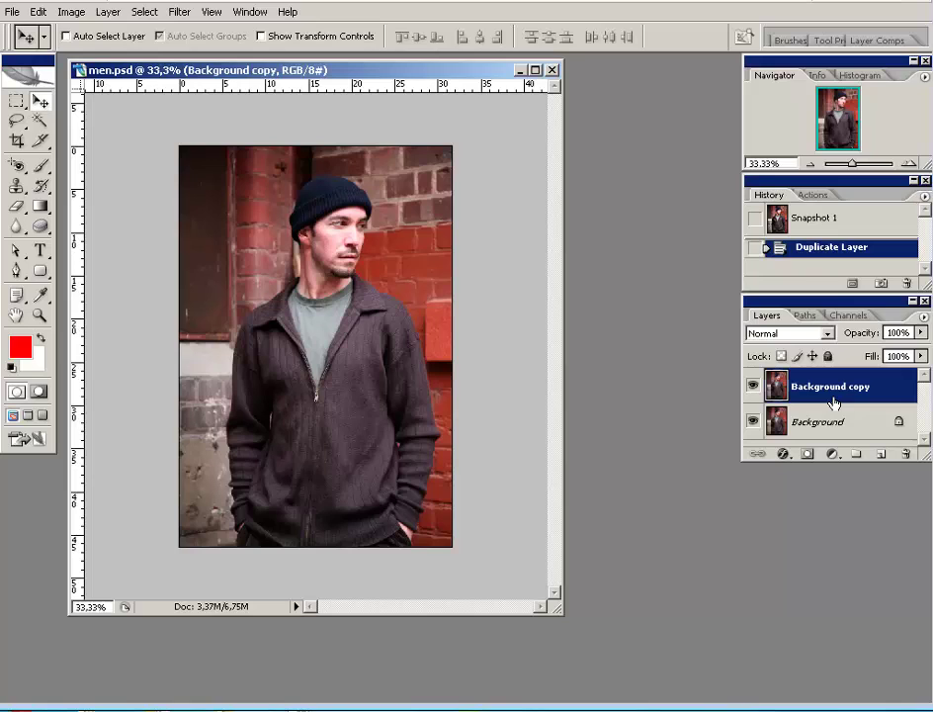
click(181, 12)
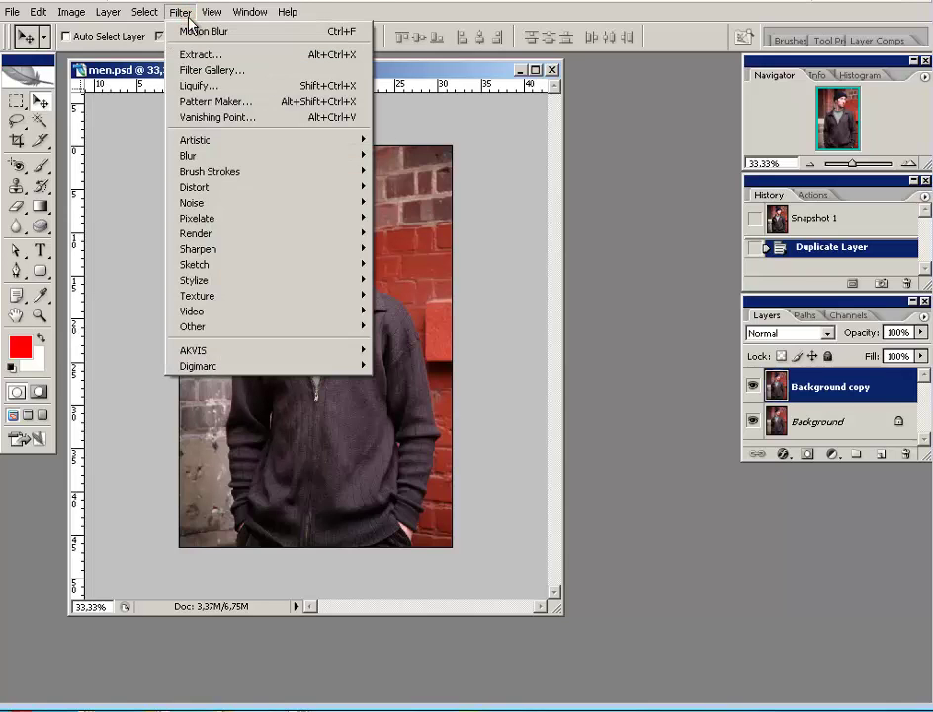
mouse_move(267, 157)
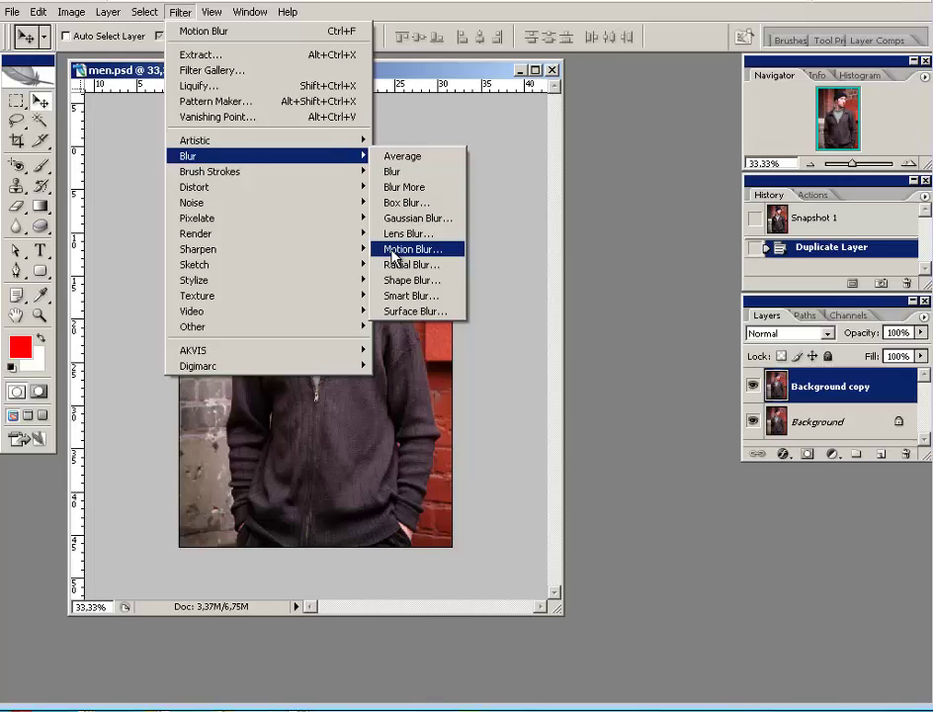
Apply Motion Blur to the Background copy with 124-pixel distance at a 24° angle.
click(394, 251)
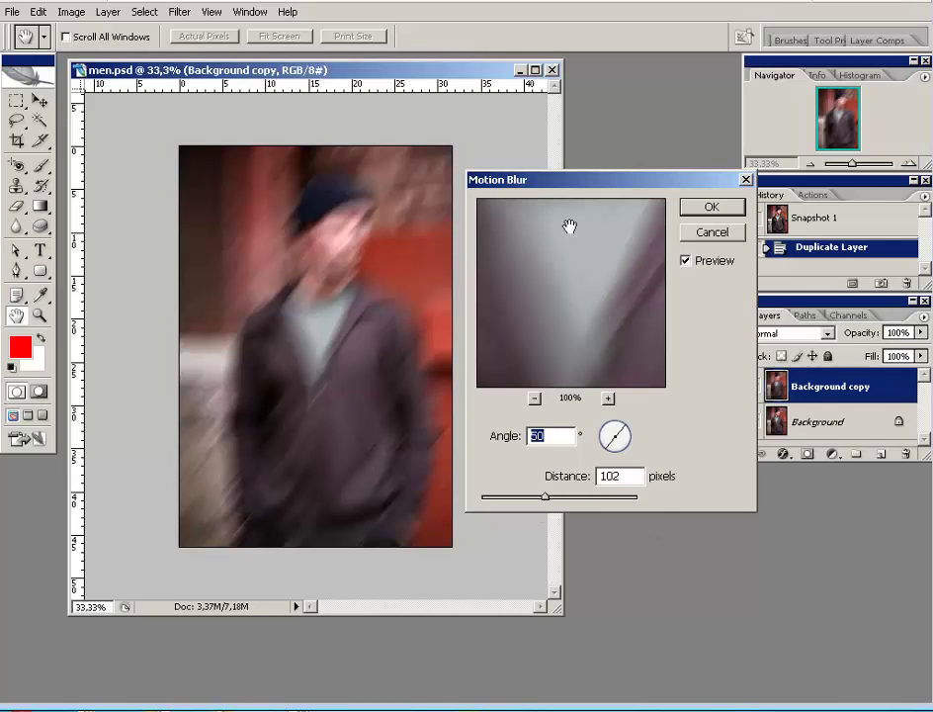
drag(568, 190, 573, 130)
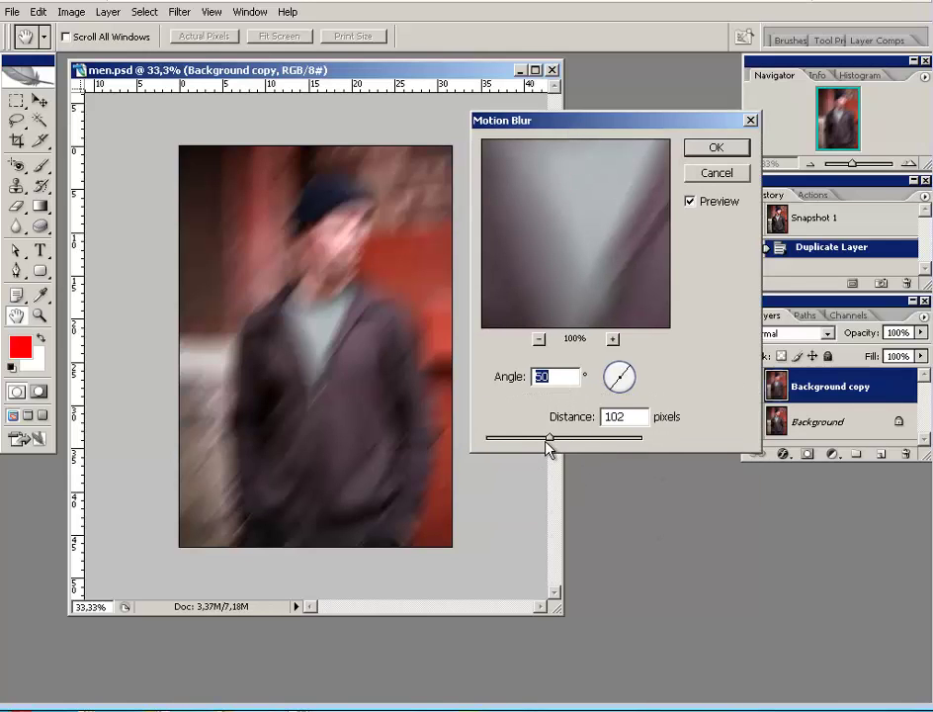
drag(552, 441, 553, 442)
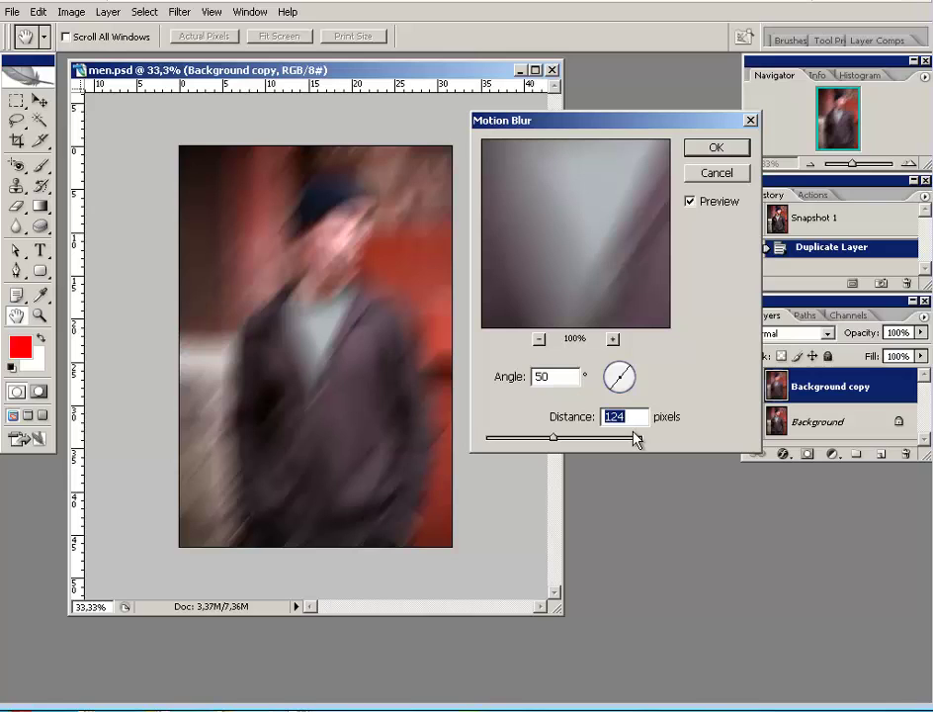
mouse_move(581, 149)
mouse_down()
mouse_move(619, 320)
mouse_move(587, 339)
mouse_move(619, 285)
mouse_move(557, 245)
mouse_move(559, 256)
mouse_up()
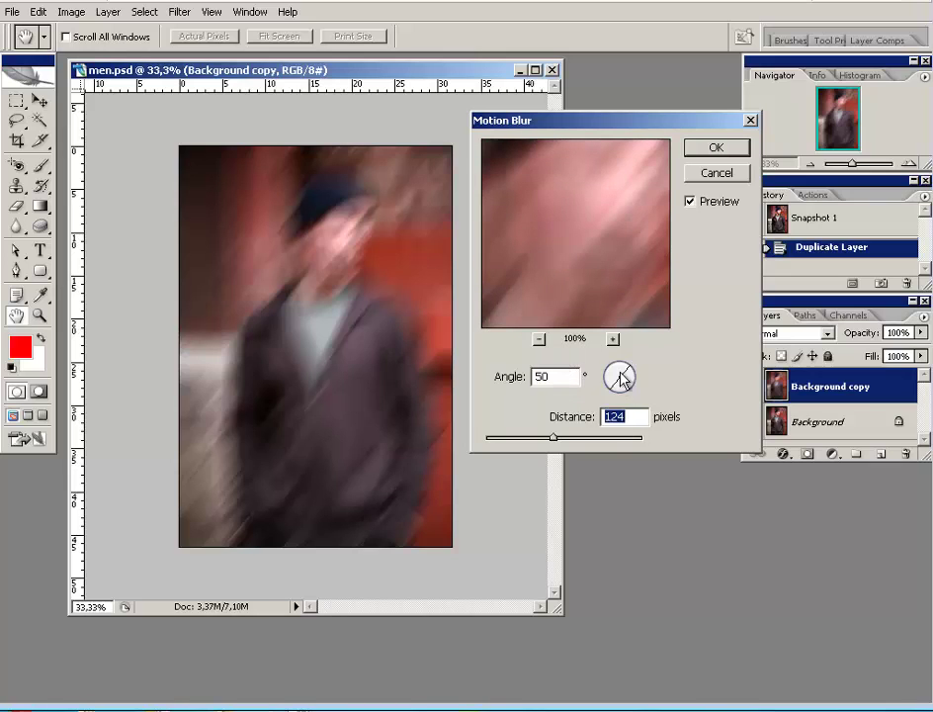
drag(628, 367, 630, 377)
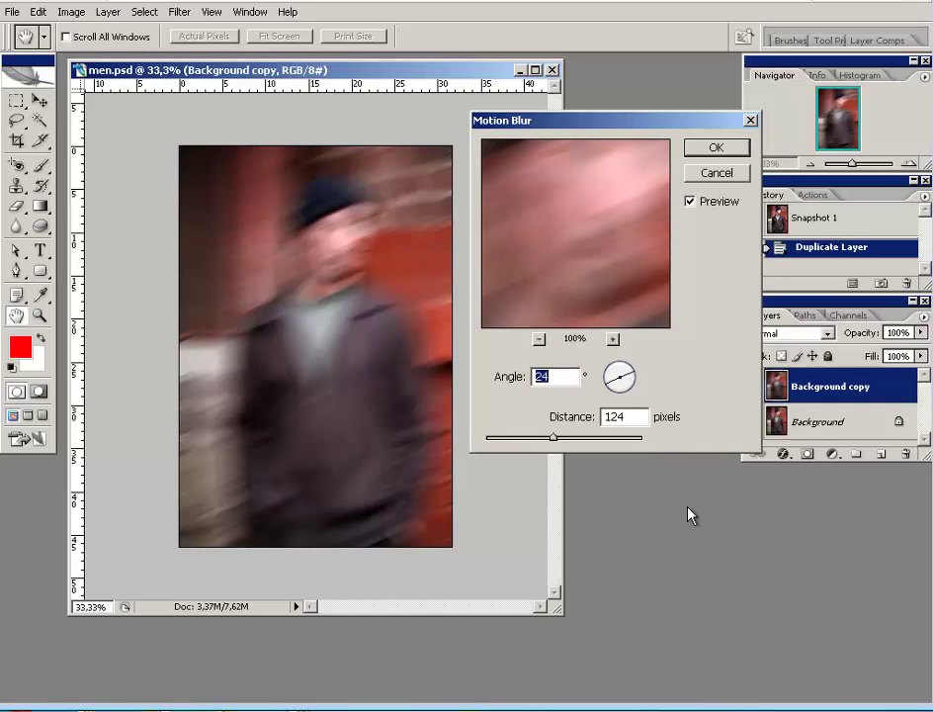
click(539, 339)
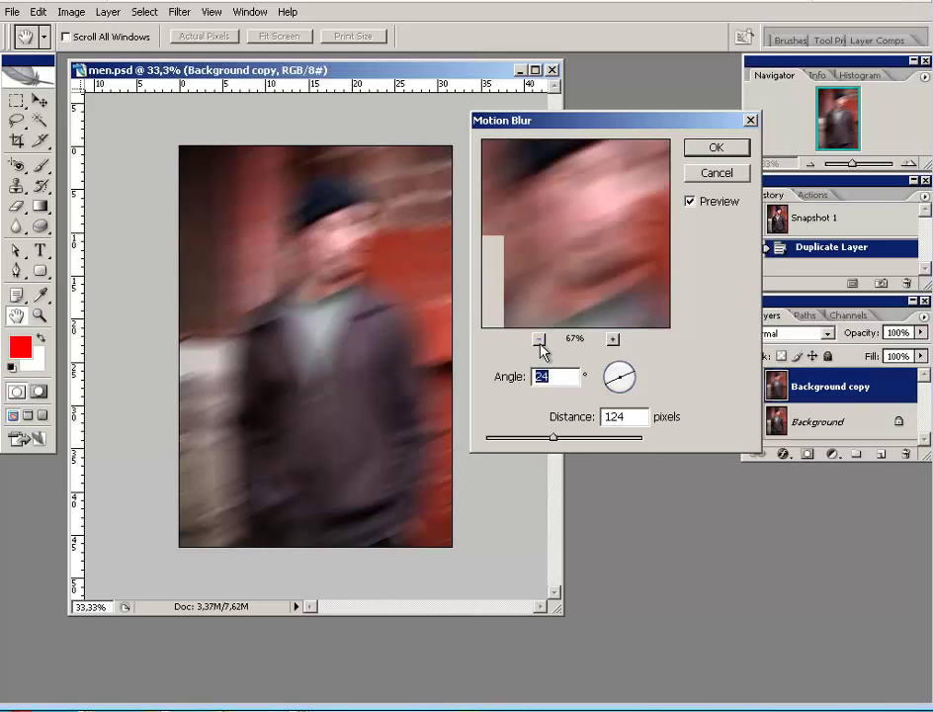
click(539, 339)
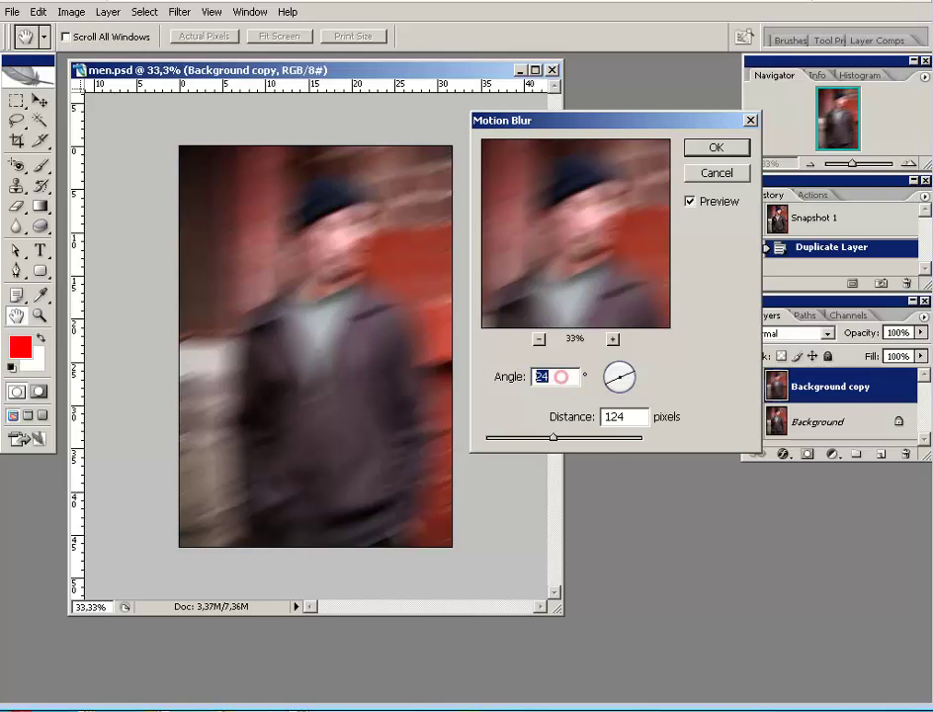
click(627, 381)
drag(626, 384, 624, 381)
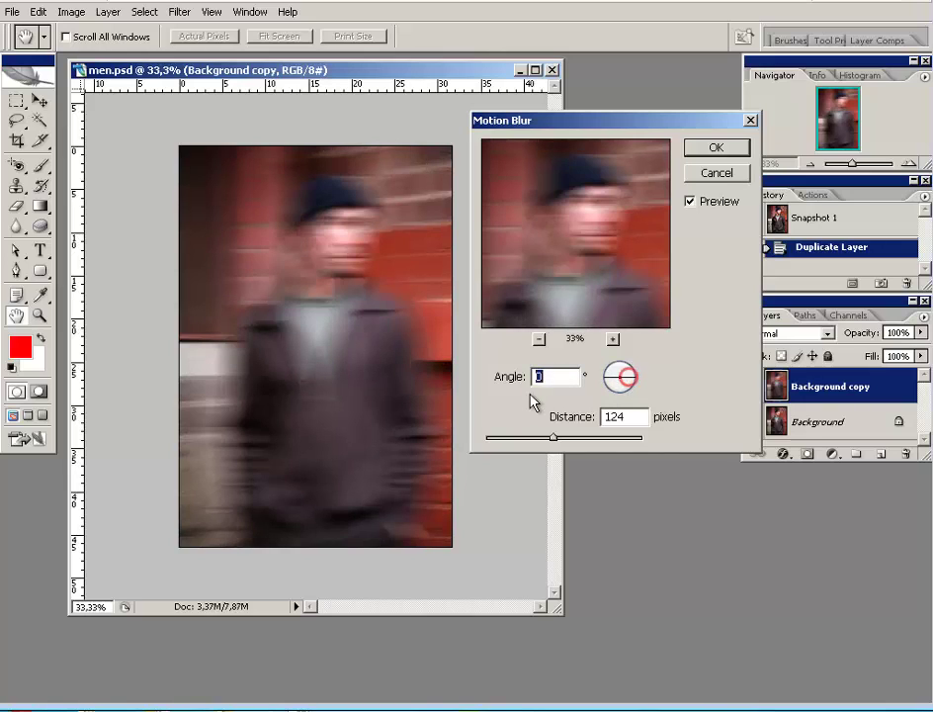
click(557, 378)
text(2)
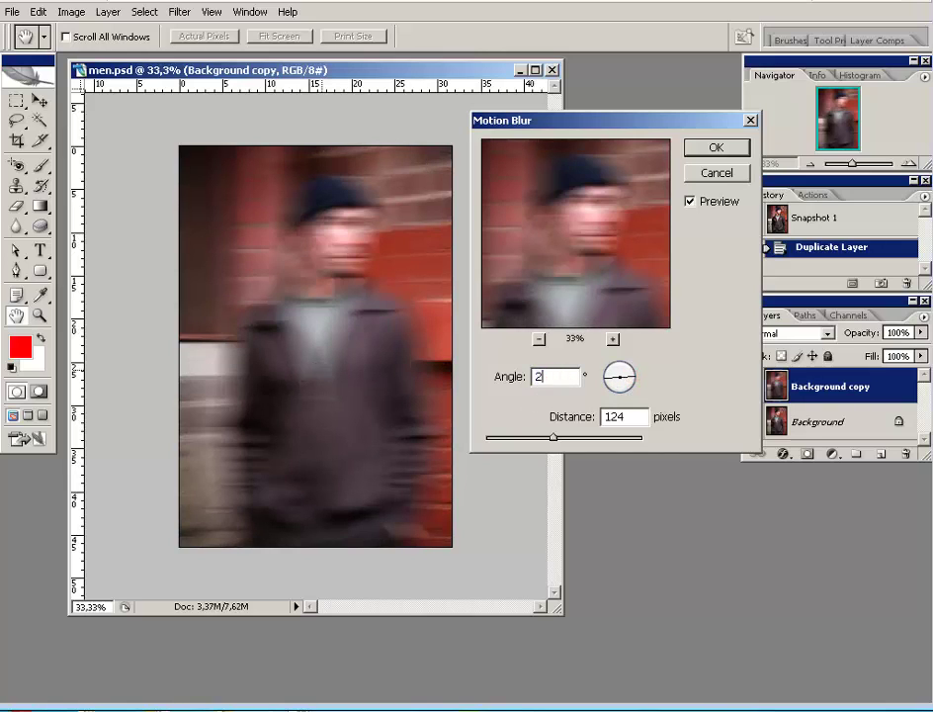
text(4)
key(Return)
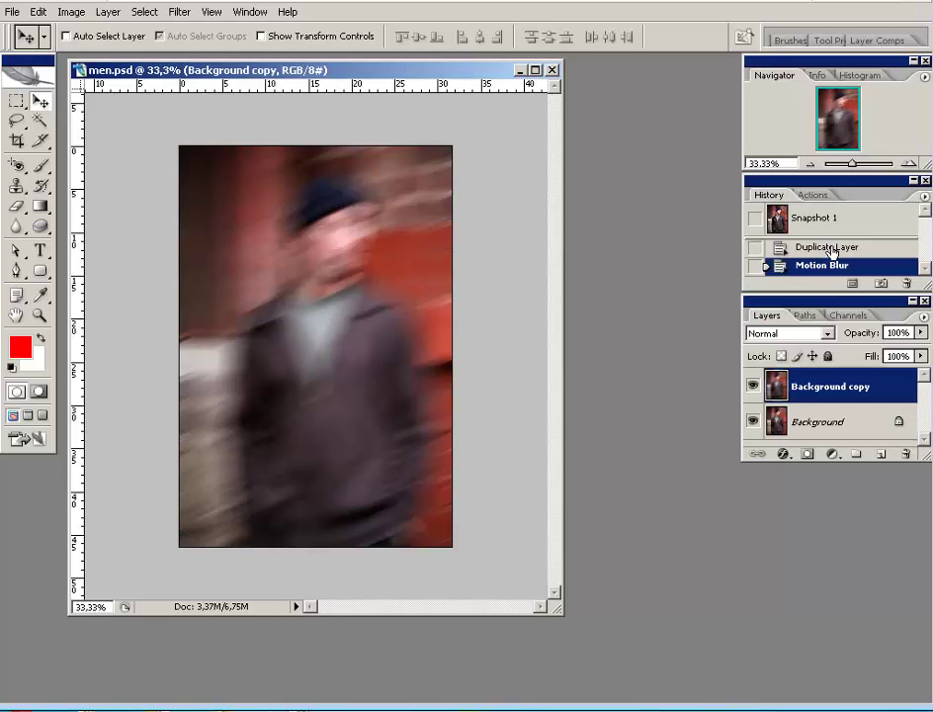
Lasso a rough outline around the man, toggling the Background copy's visibility to check it.
click(19, 122)
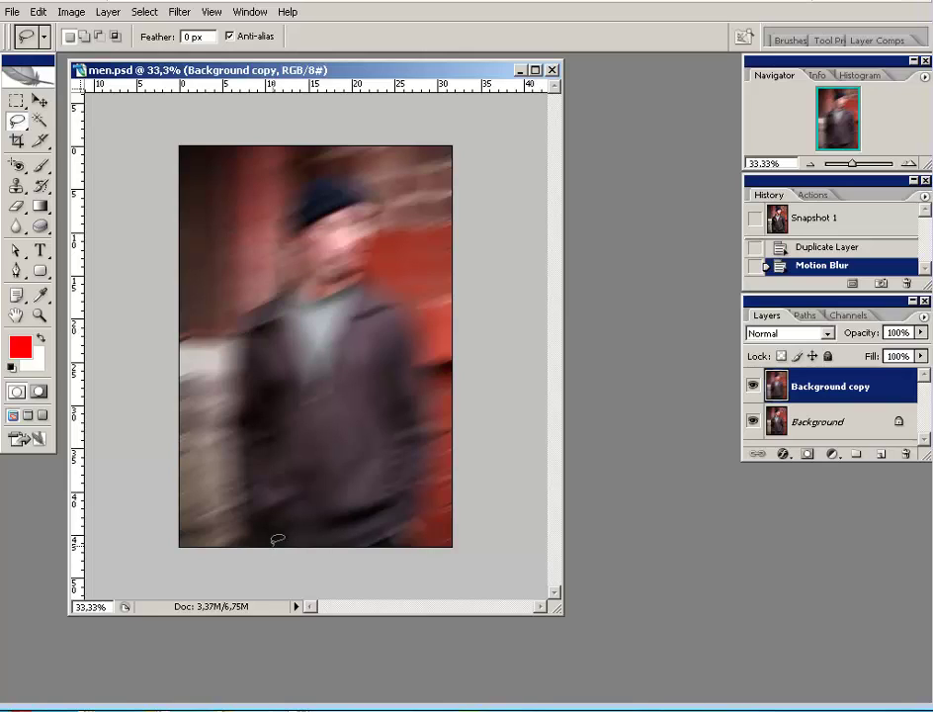
mouse_move(263, 547)
mouse_down()
mouse_move(277, 295)
mouse_move(312, 192)
mouse_move(350, 175)
mouse_move(369, 205)
mouse_move(363, 242)
mouse_move(414, 359)
mouse_move(403, 495)
mouse_move(379, 530)
mouse_move(247, 538)
mouse_up()
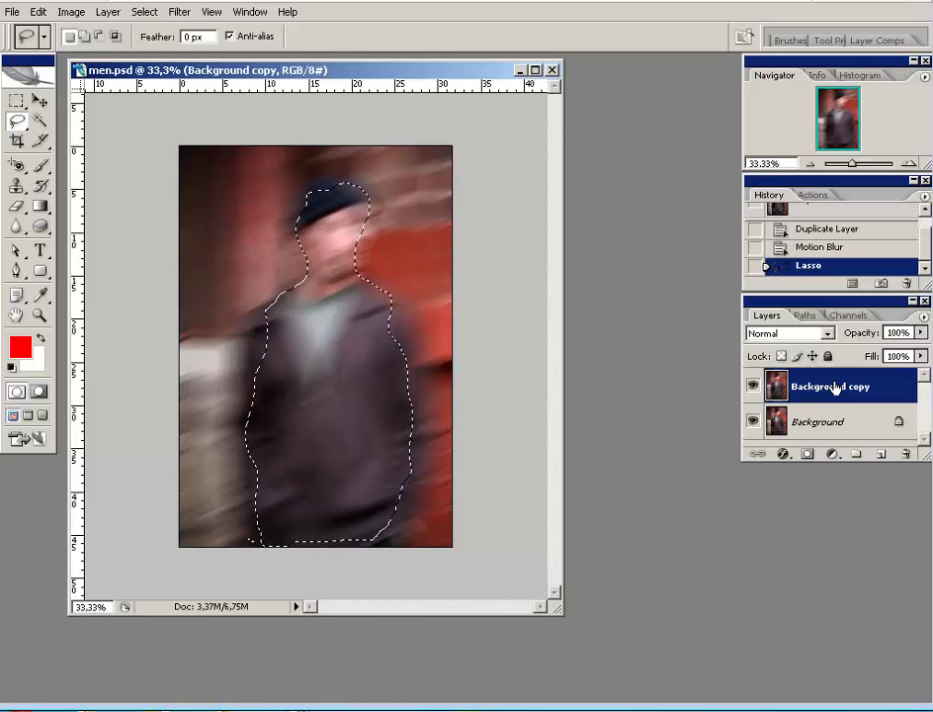
click(750, 385)
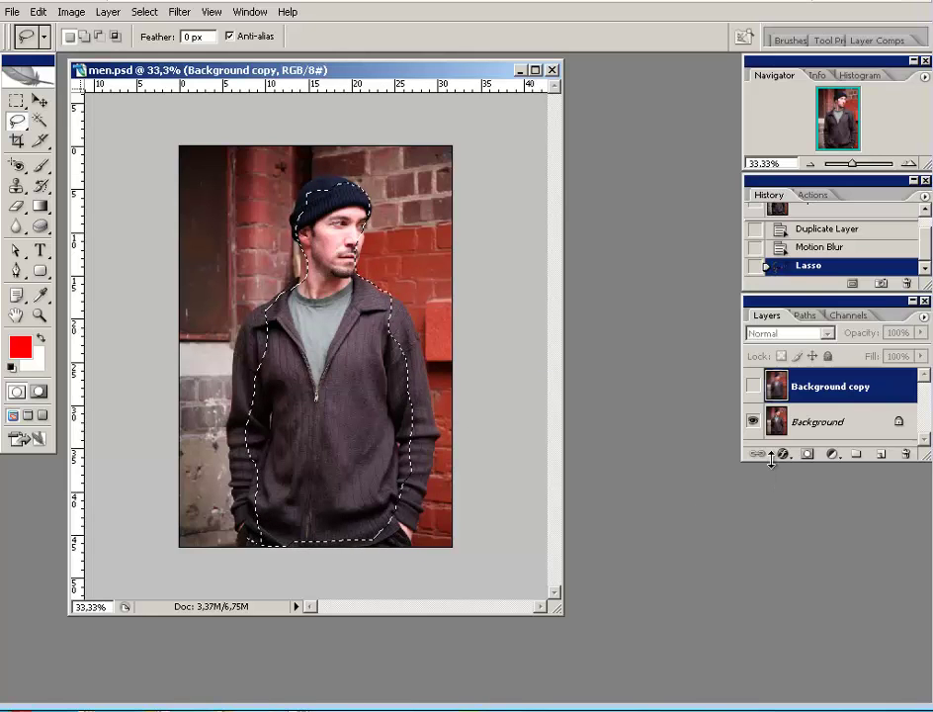
click(753, 388)
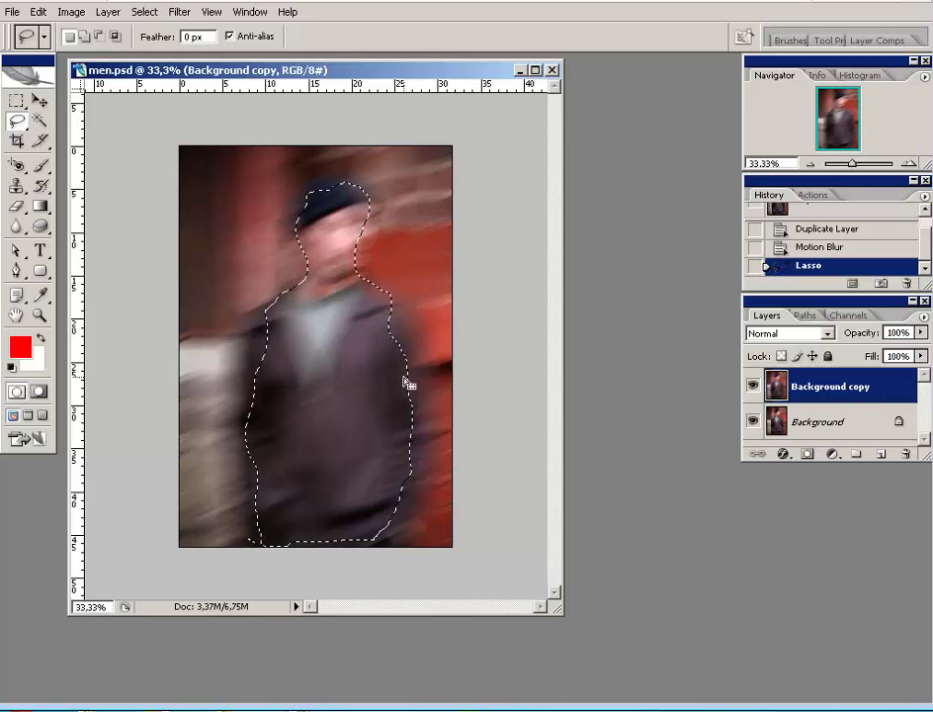
Feather the lasso selection around the man by 20 pixels.
click(144, 13)
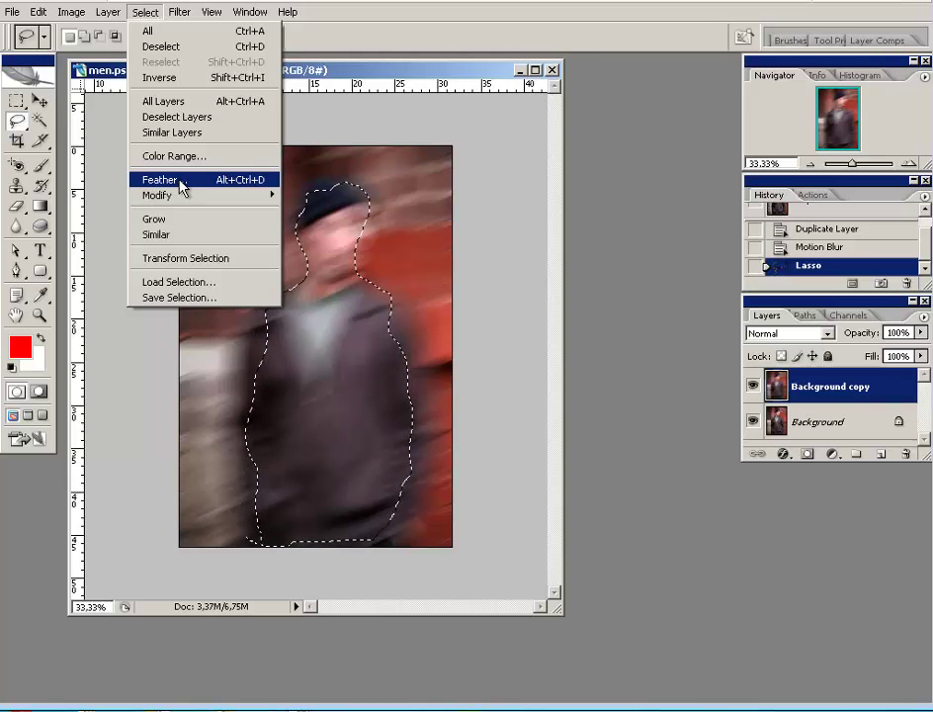
click(183, 180)
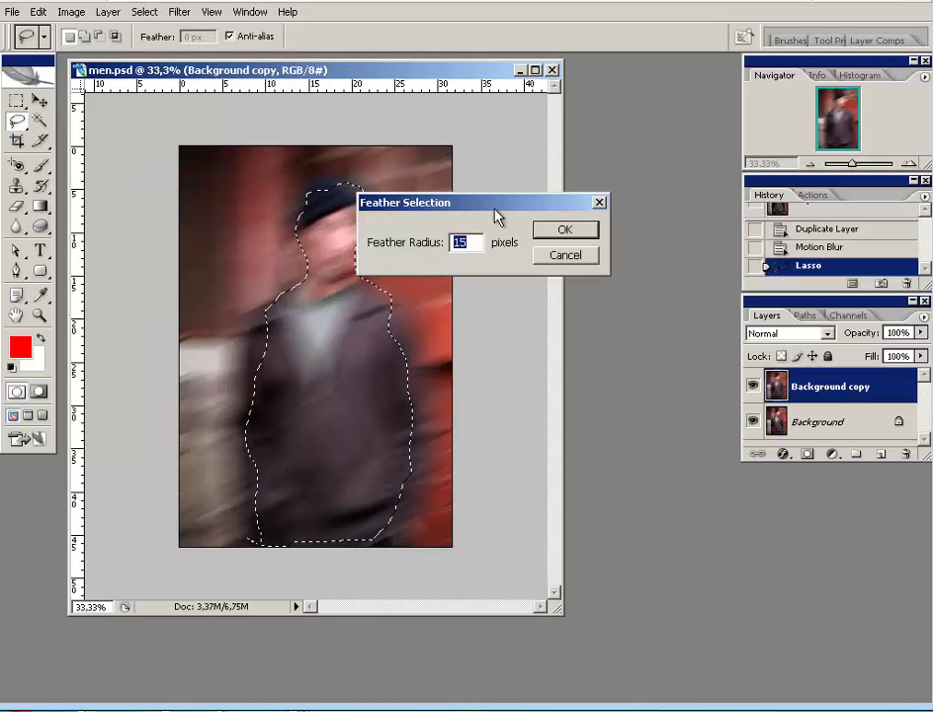
drag(482, 202, 531, 211)
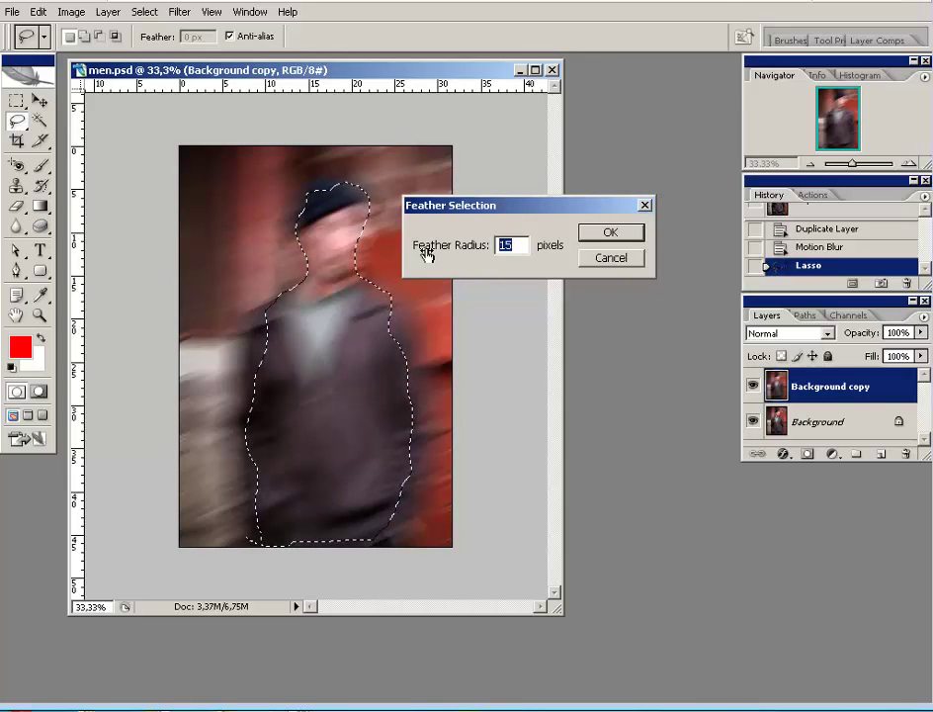
text(20)
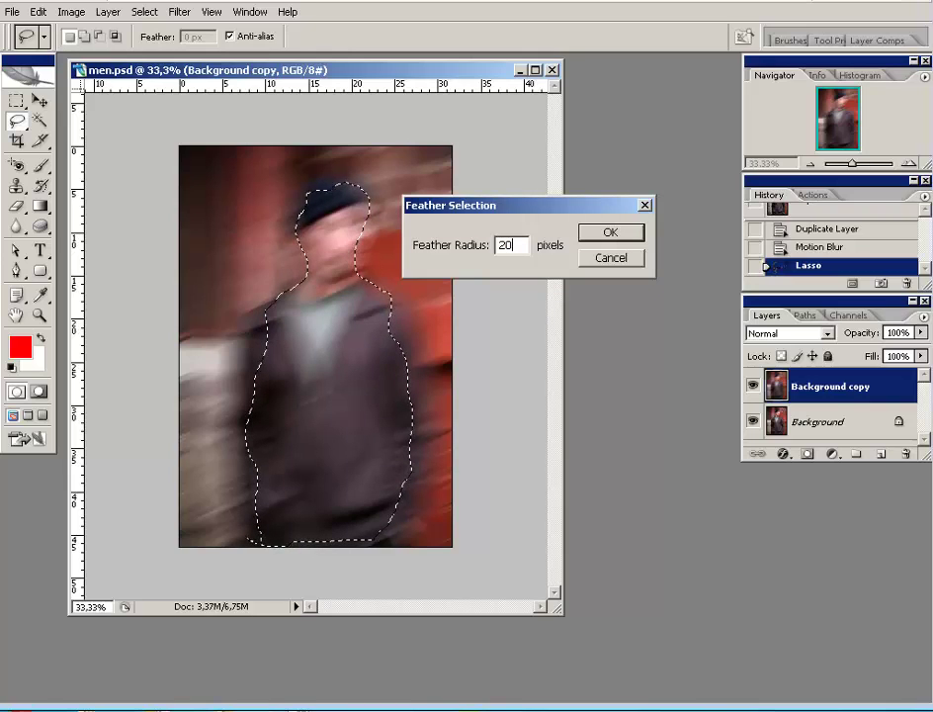
click(605, 234)
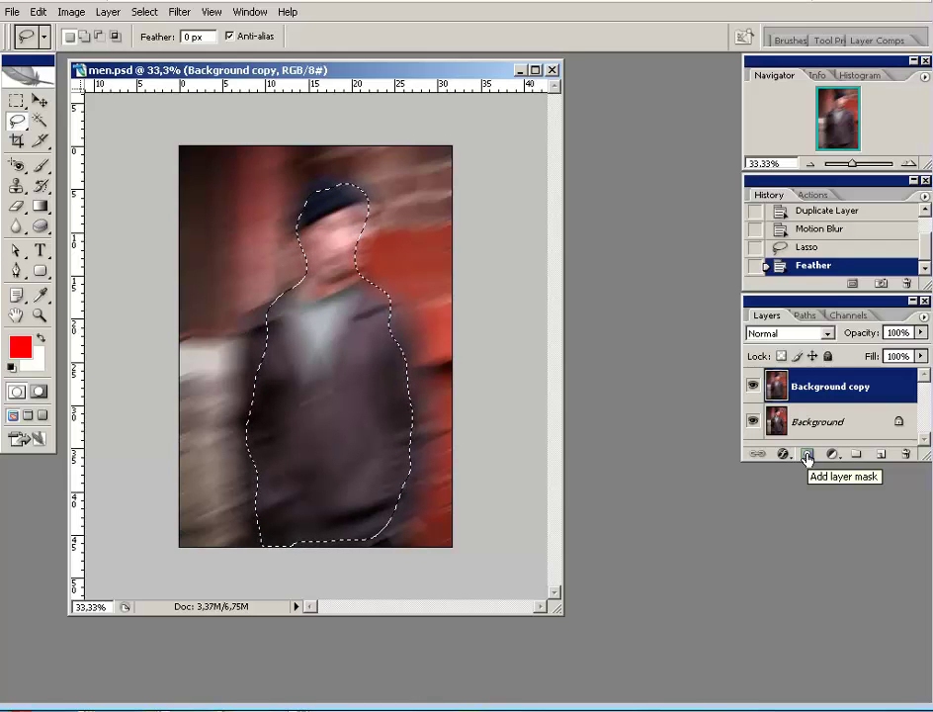
Add a layer mask to the Background copy from the feathered selection.
click(807, 454)
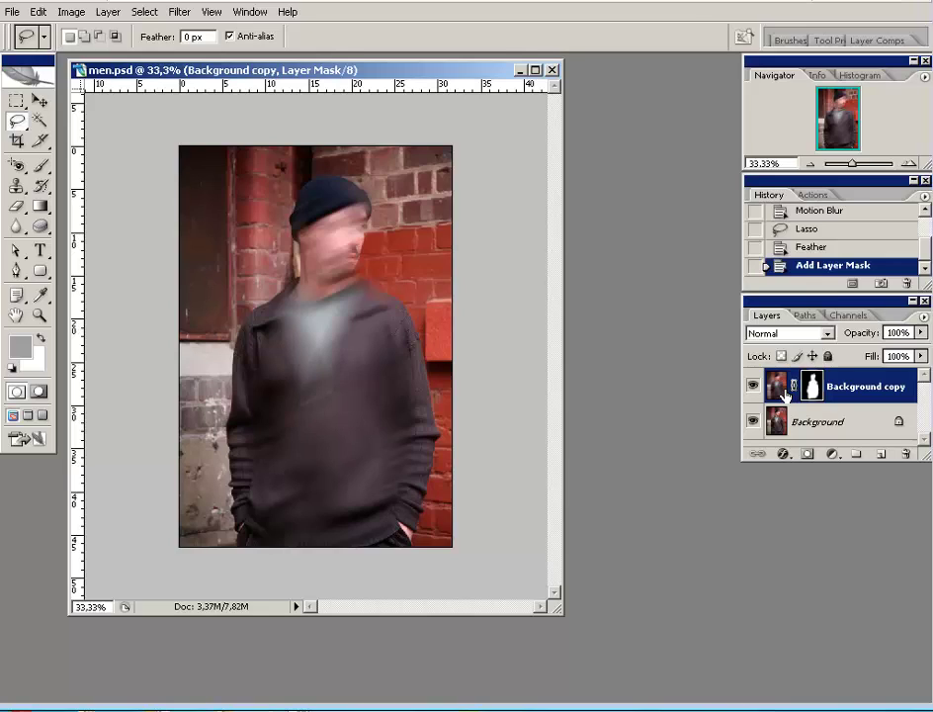
Revert to the Feather history state and add an inverted layer mask instead.
click(809, 247)
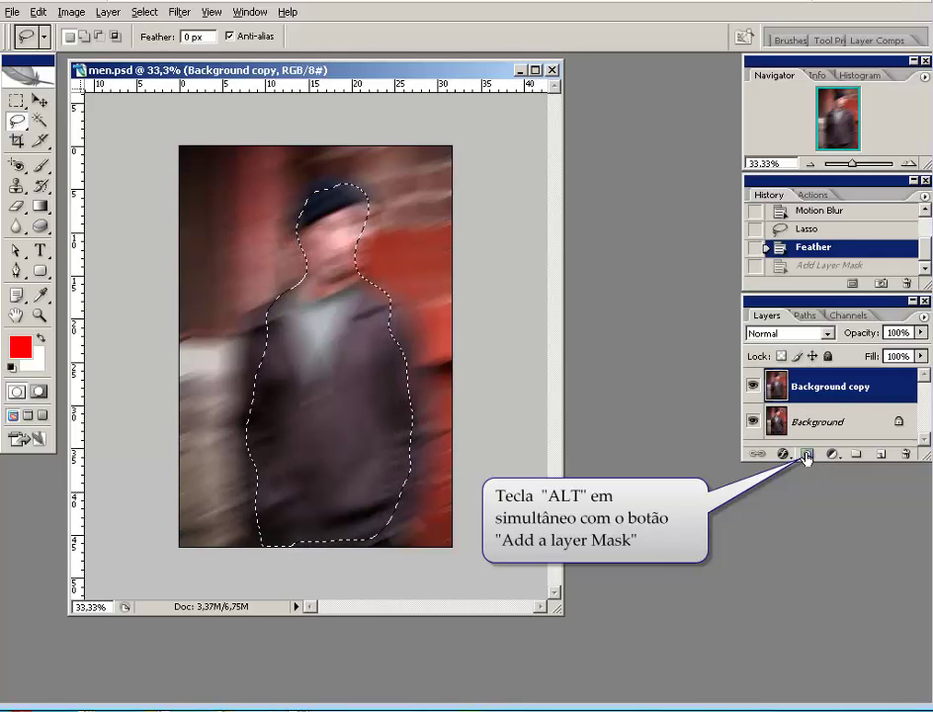
alt+click(808, 455)
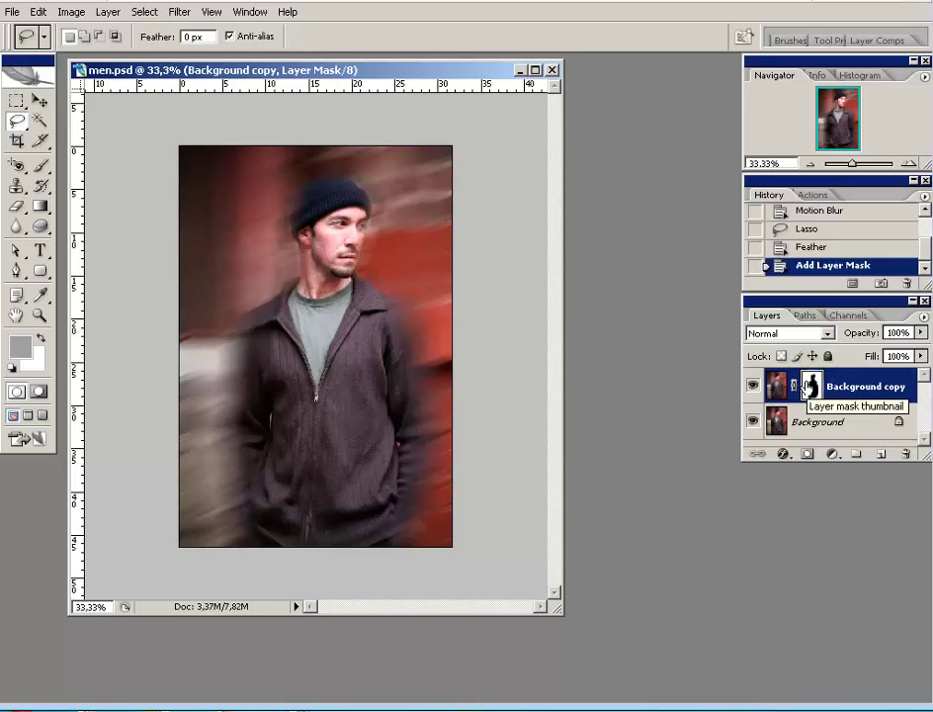
Zoom the Navigator to 100% and center the view on the man's hat.
click(907, 164)
click(908, 165)
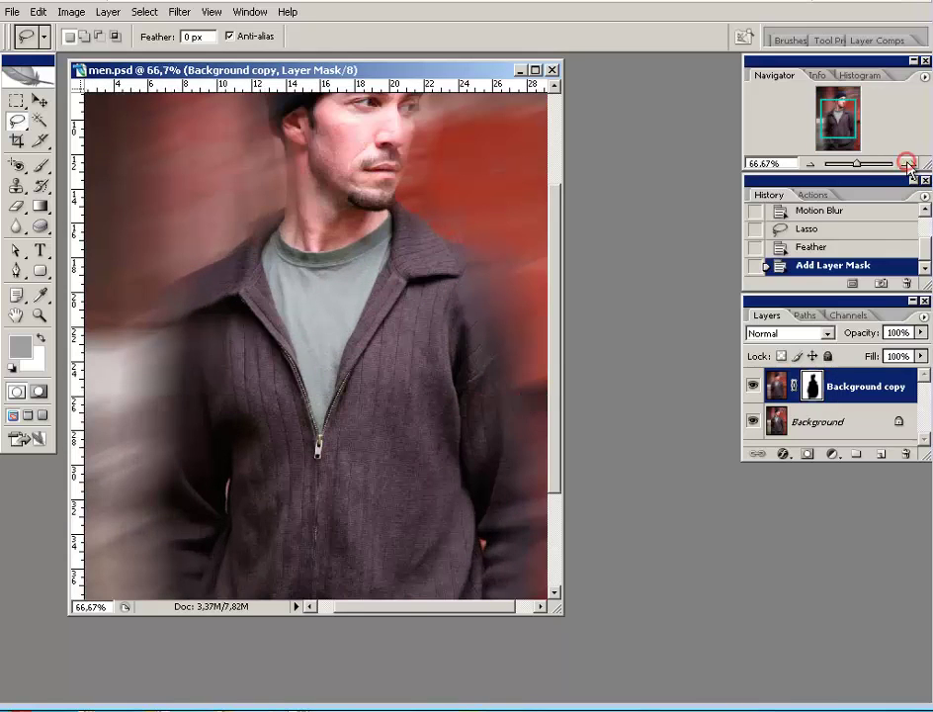
drag(840, 134, 839, 114)
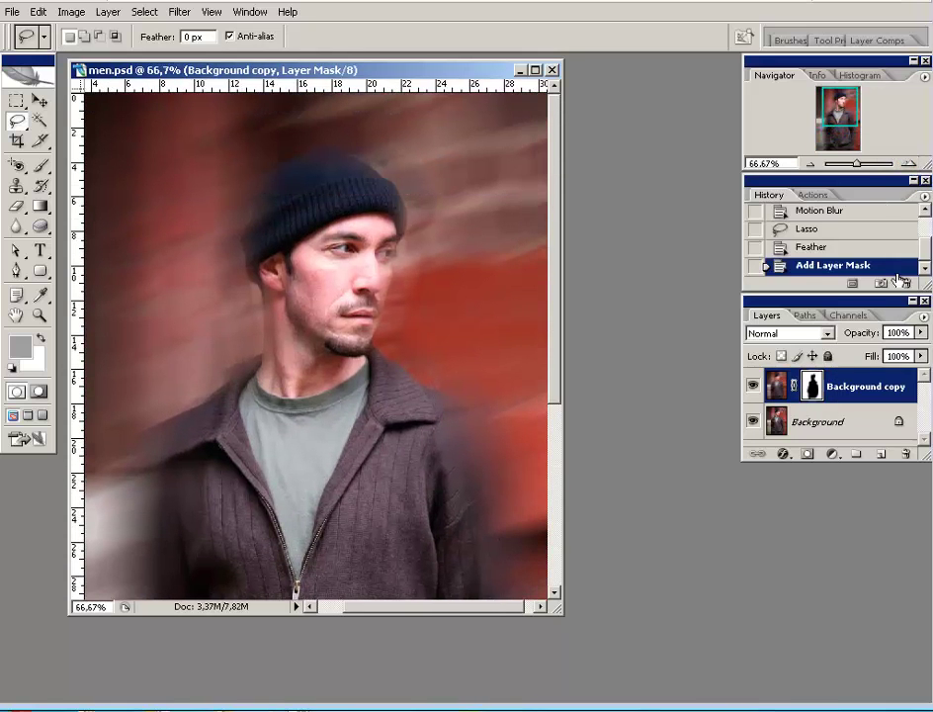
click(908, 164)
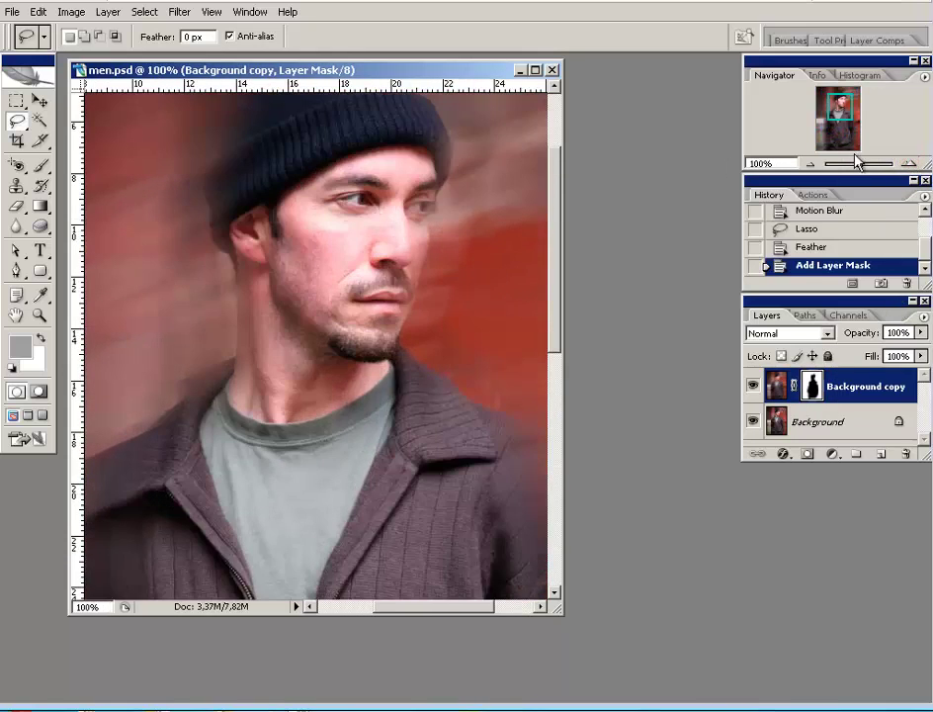
drag(849, 123, 848, 111)
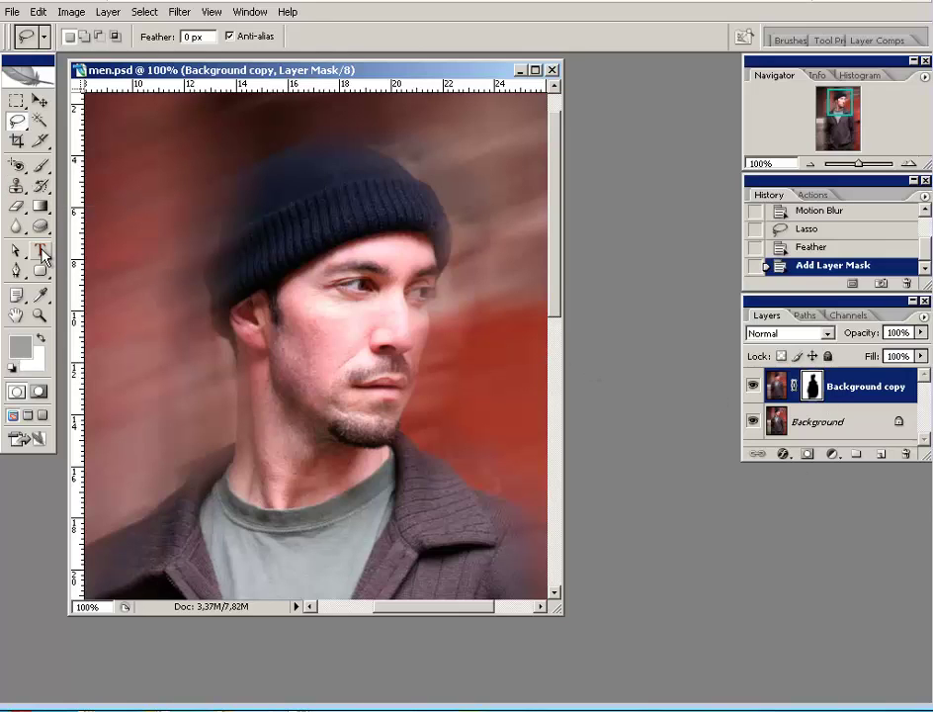
Select the Brush tool with a soft tip of about 95 px master diameter.
click(43, 171)
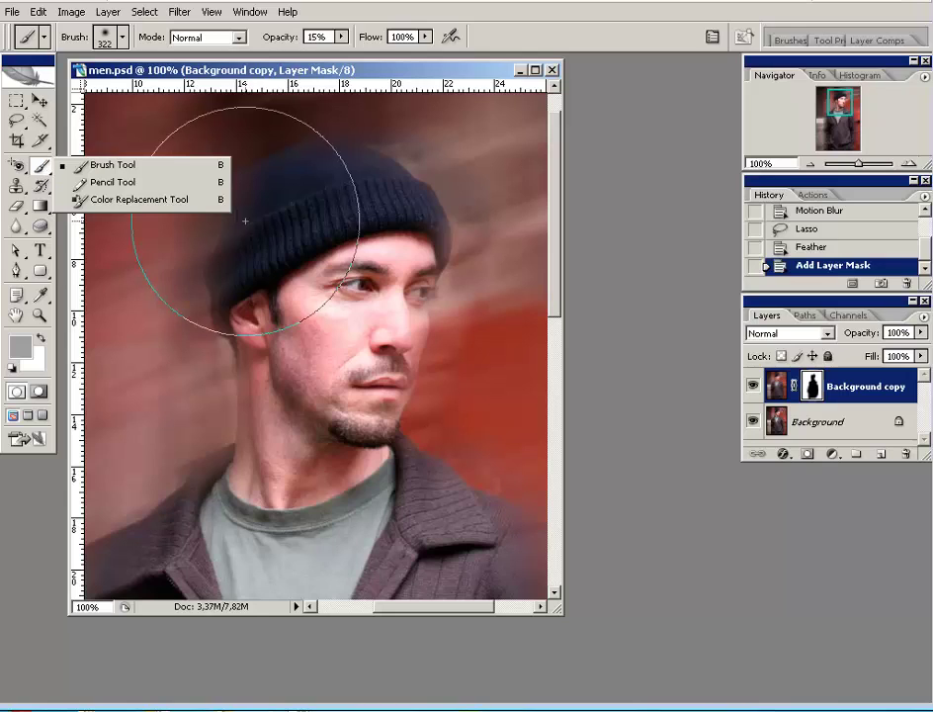
click(98, 32)
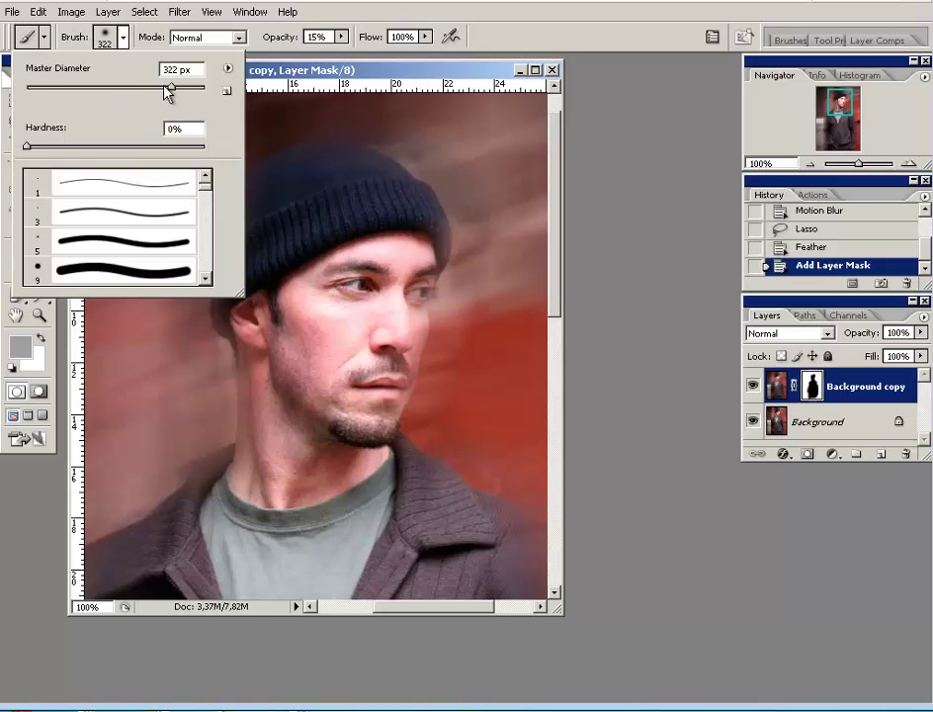
drag(168, 87, 111, 88)
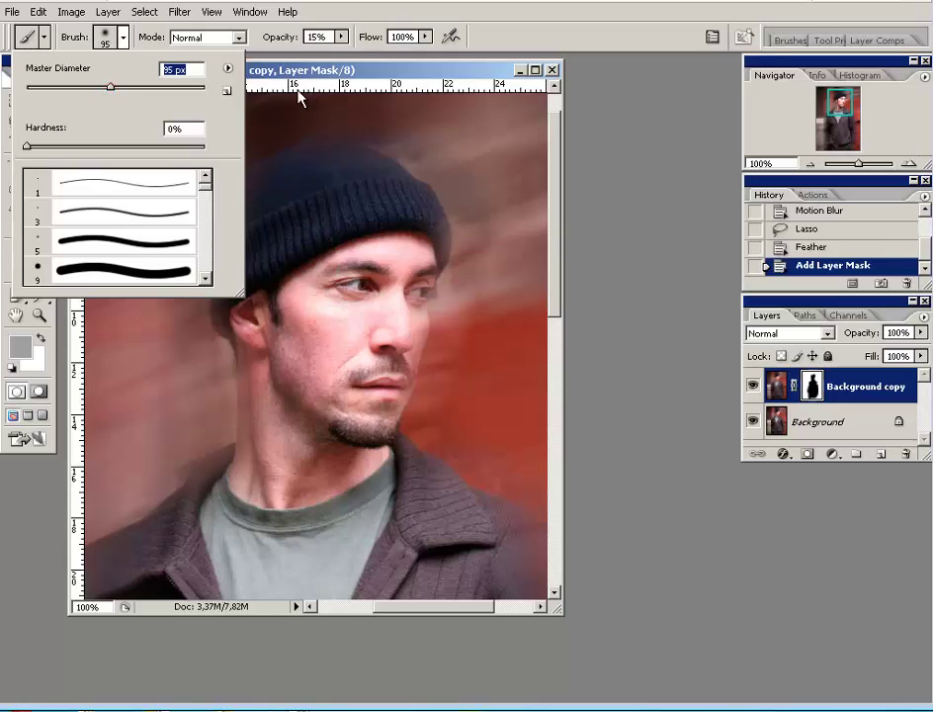
click(353, 68)
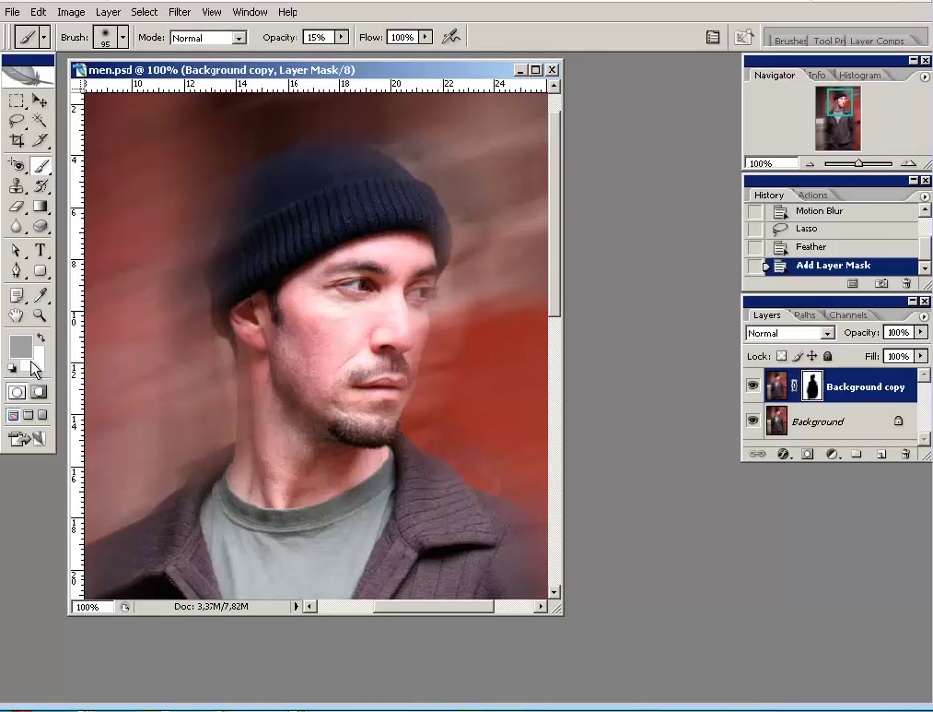
Reset colours to black foreground and paint black on the mask over the hat edges.
key(d)
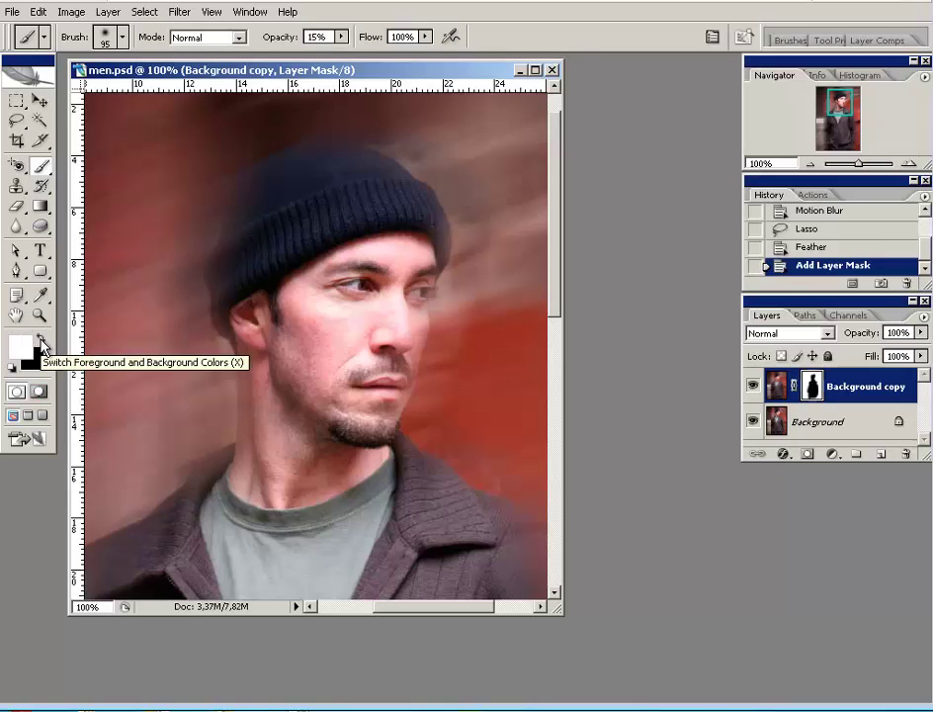
click(41, 340)
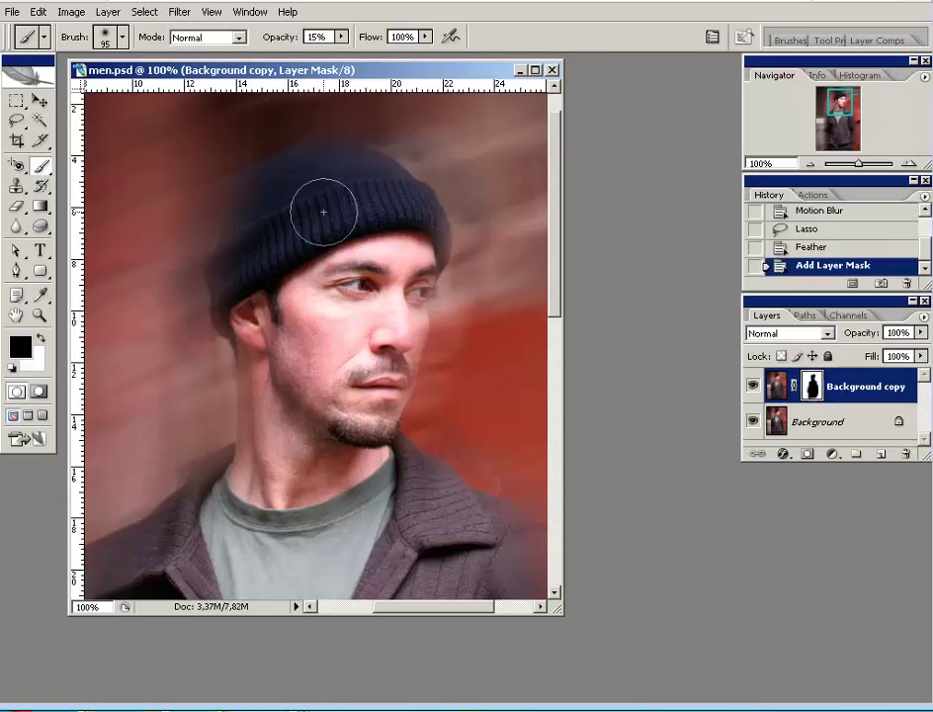
drag(342, 188, 329, 198)
drag(421, 206, 344, 229)
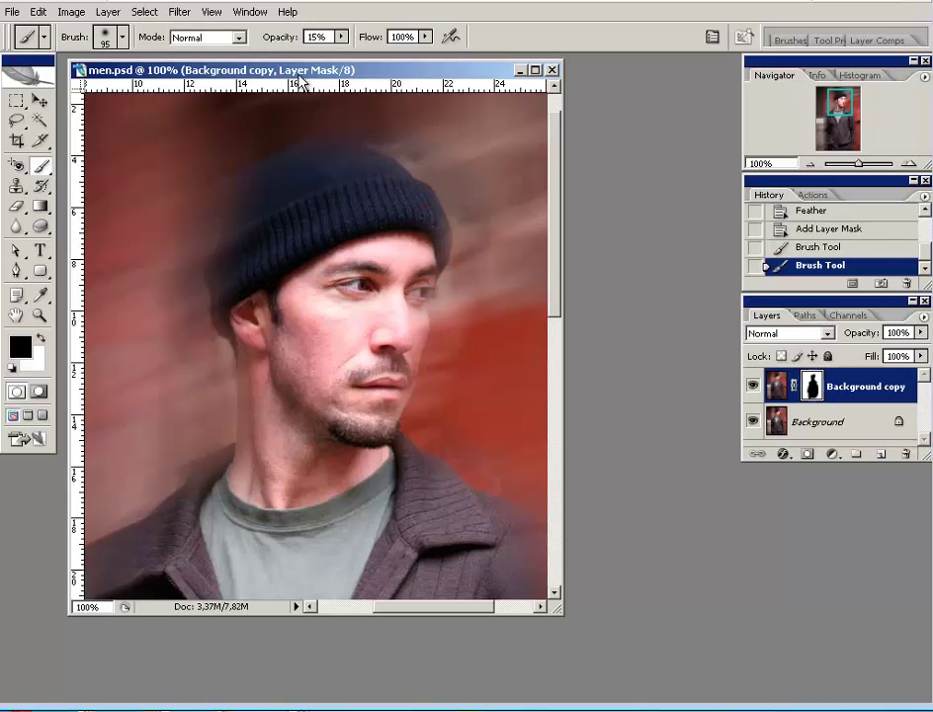
At 100% opacity, paint black along the hat's right edge, chin and left neck edge.
drag(272, 40, 316, 29)
mouse_move(402, 183)
mouse_down()
mouse_move(442, 245)
mouse_move(429, 309)
mouse_up()
click(365, 437)
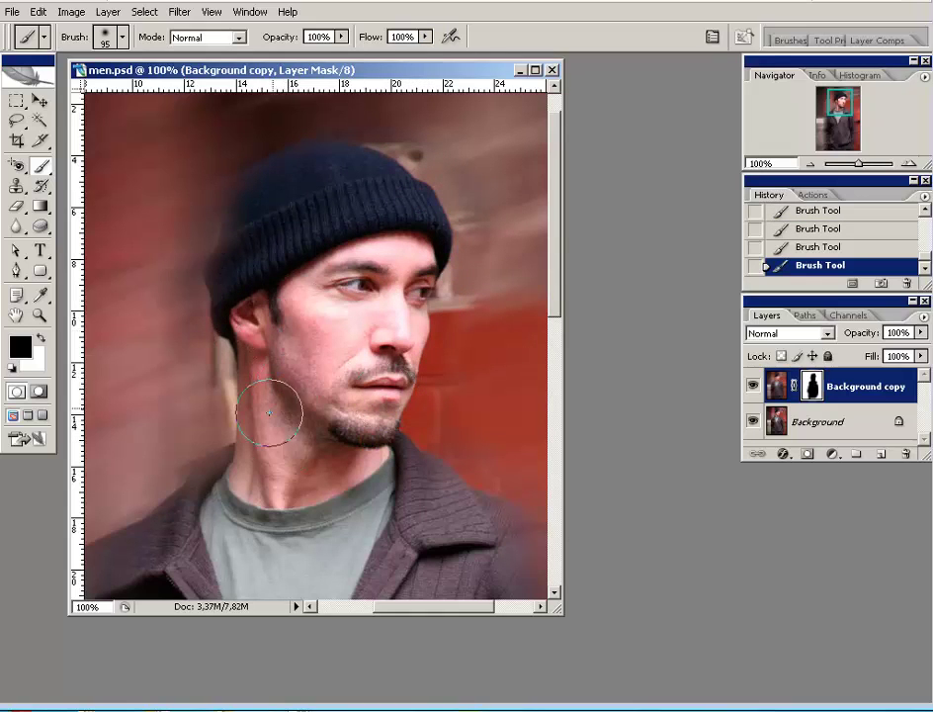
drag(246, 427, 204, 516)
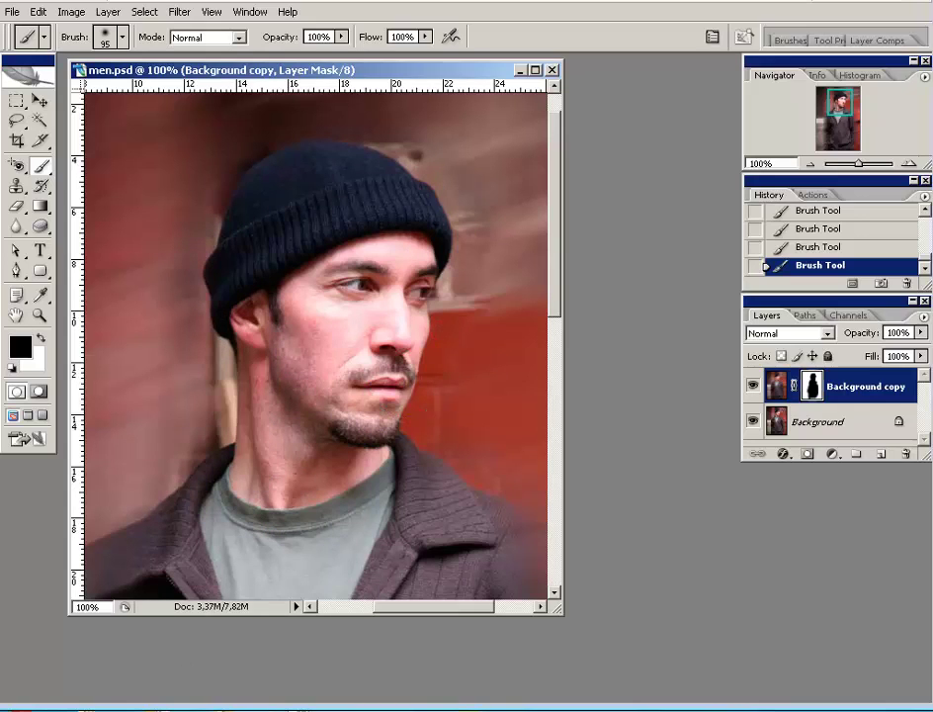
Paint white on the mask over the hat and jaw, then black over the cheek and neck.
click(41, 339)
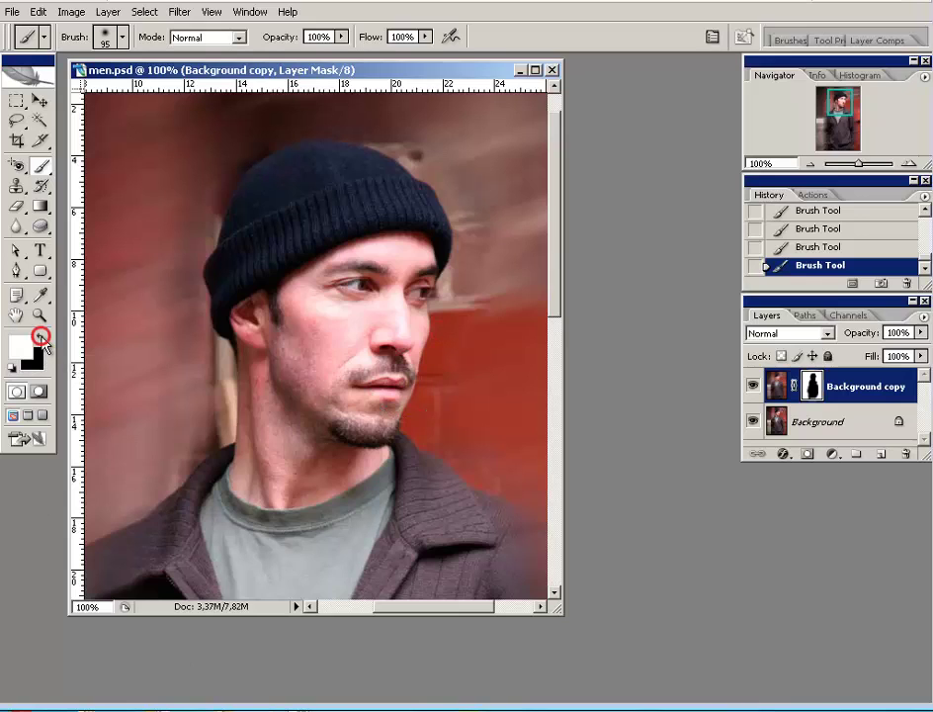
mouse_move(295, 200)
mouse_down()
mouse_move(244, 244)
mouse_move(246, 218)
mouse_move(213, 423)
mouse_move(152, 510)
mouse_move(252, 339)
mouse_move(411, 173)
mouse_move(342, 253)
mouse_move(453, 258)
mouse_move(471, 286)
mouse_move(444, 453)
mouse_move(462, 471)
mouse_move(418, 453)
mouse_move(480, 215)
mouse_up()
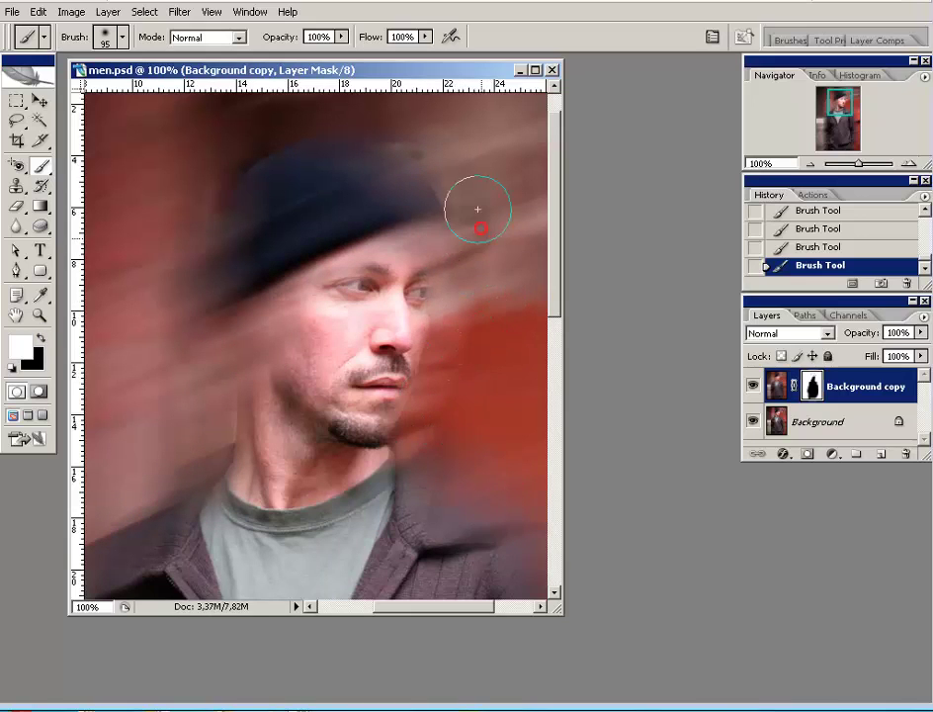
click(41, 337)
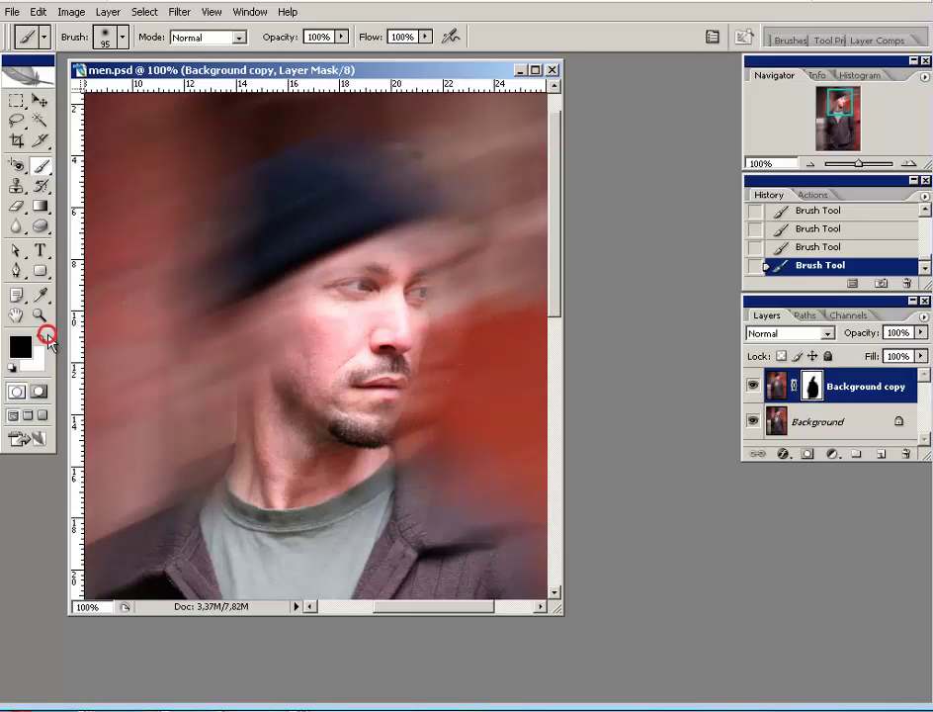
mouse_move(277, 250)
mouse_down()
mouse_move(289, 413)
mouse_move(313, 302)
mouse_move(395, 281)
mouse_move(435, 247)
mouse_up()
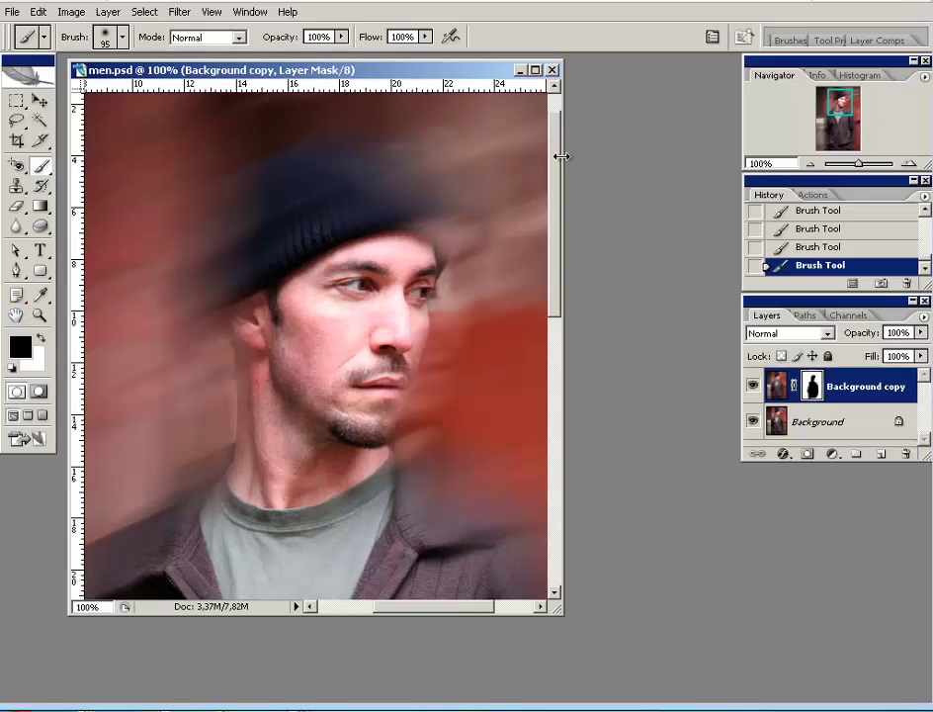
Zoom out to 33.33% and paint white on the mask at the jacket's left edge and lower right.
click(809, 164)
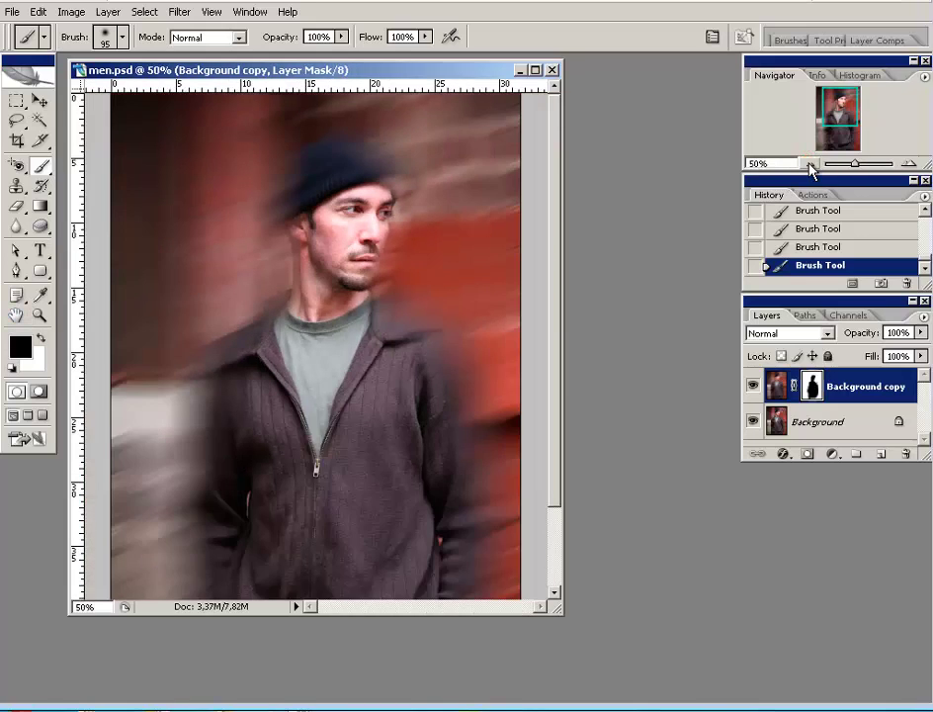
click(809, 164)
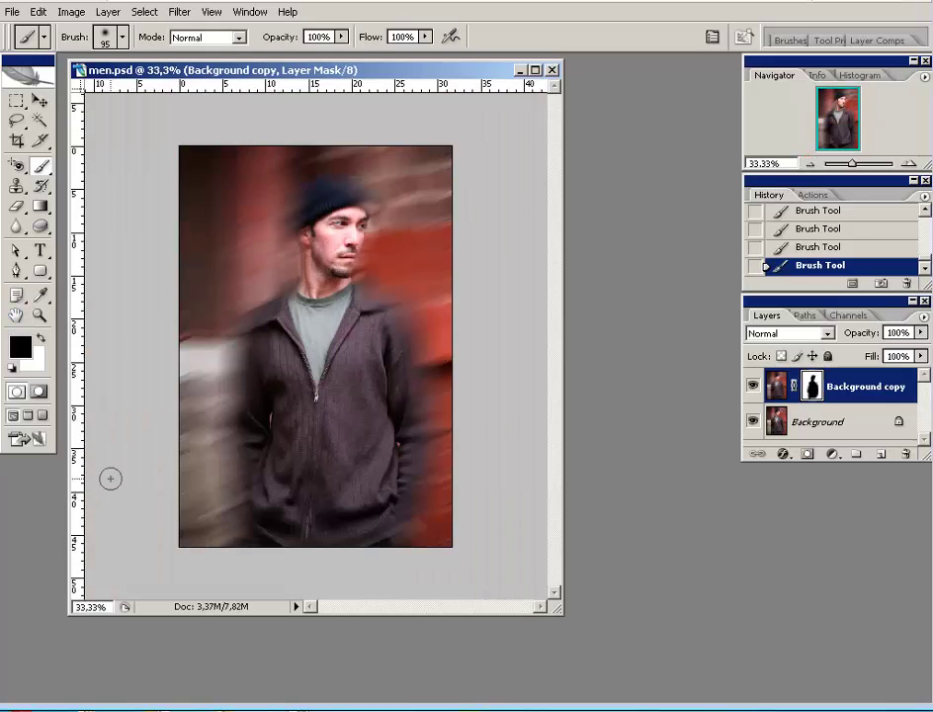
click(41, 337)
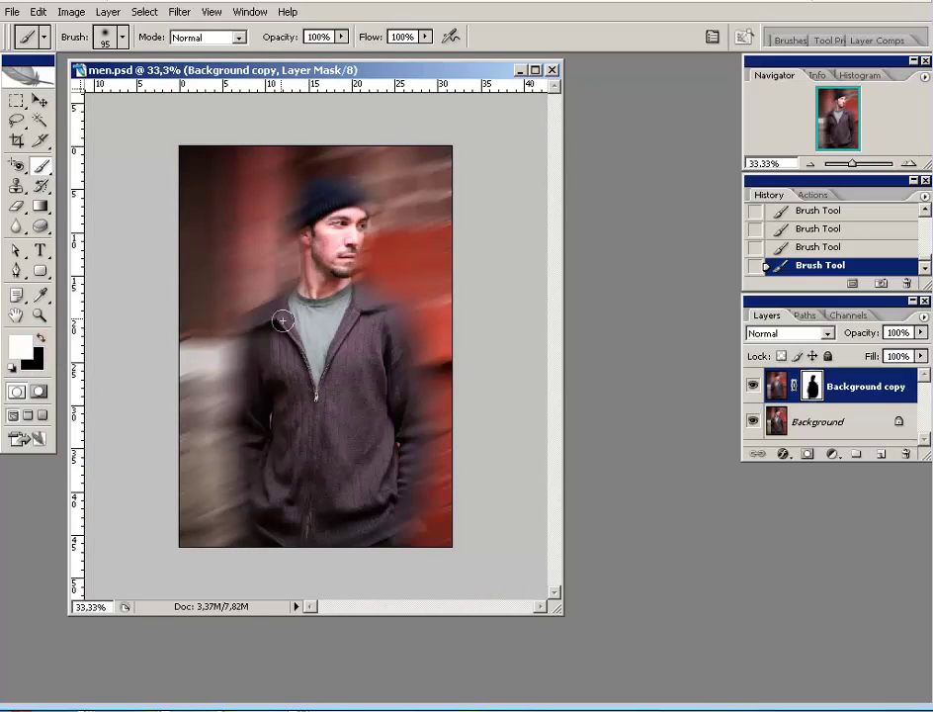
click(253, 370)
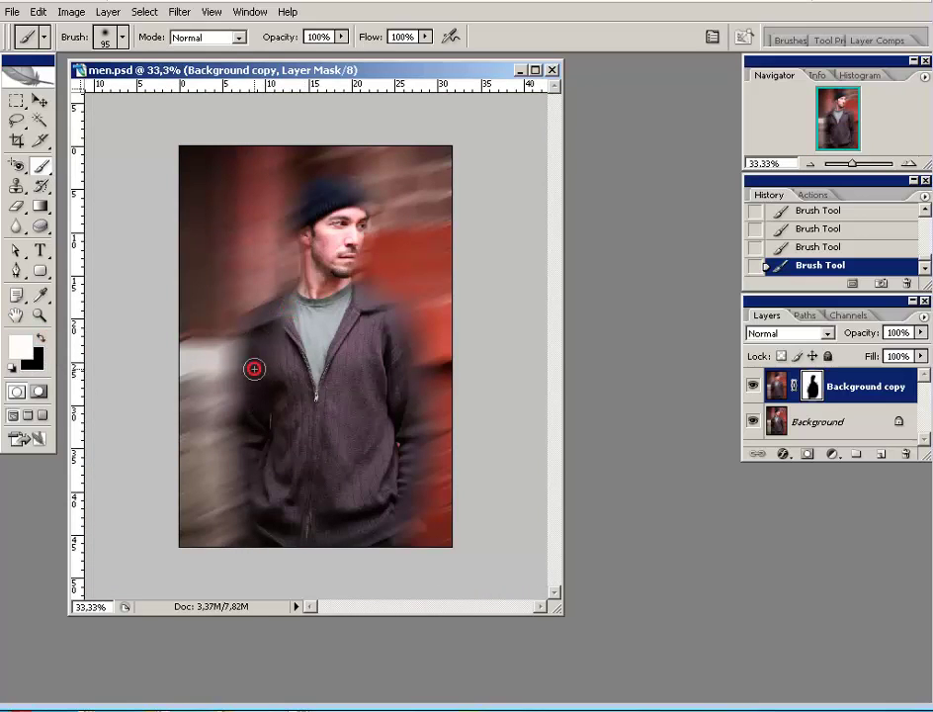
click(265, 366)
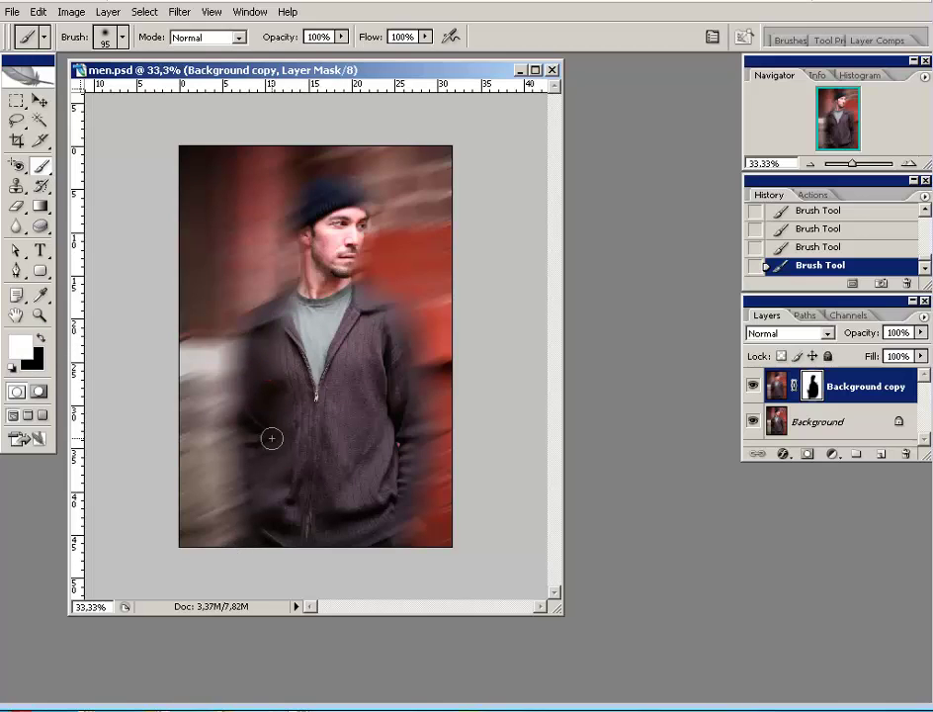
click(241, 509)
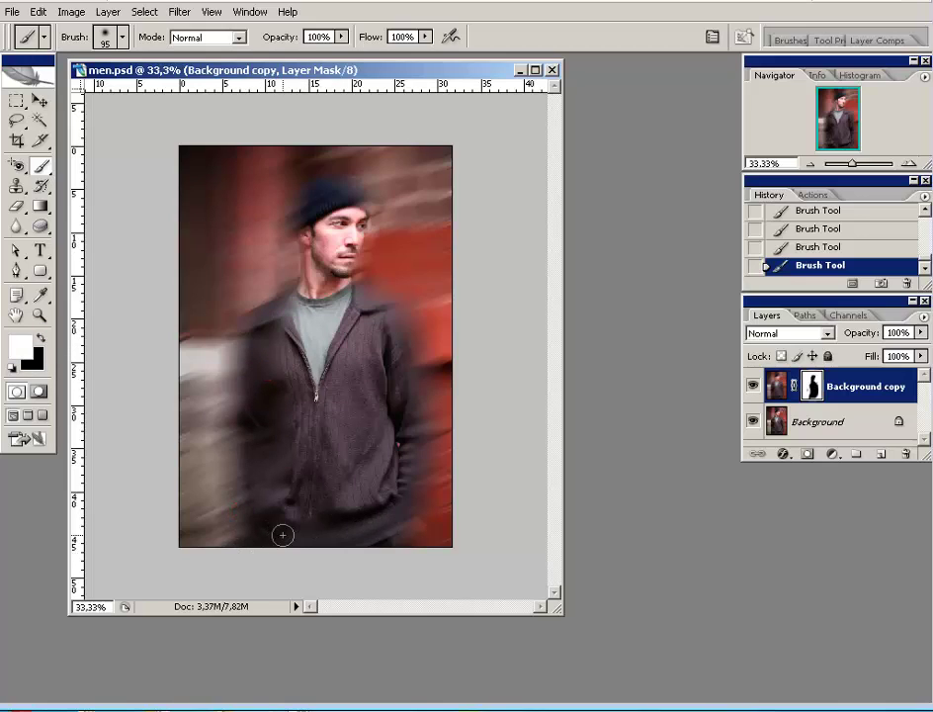
click(418, 525)
Paint black on the mask to keep the lower jacket and upper body sharp.
click(42, 339)
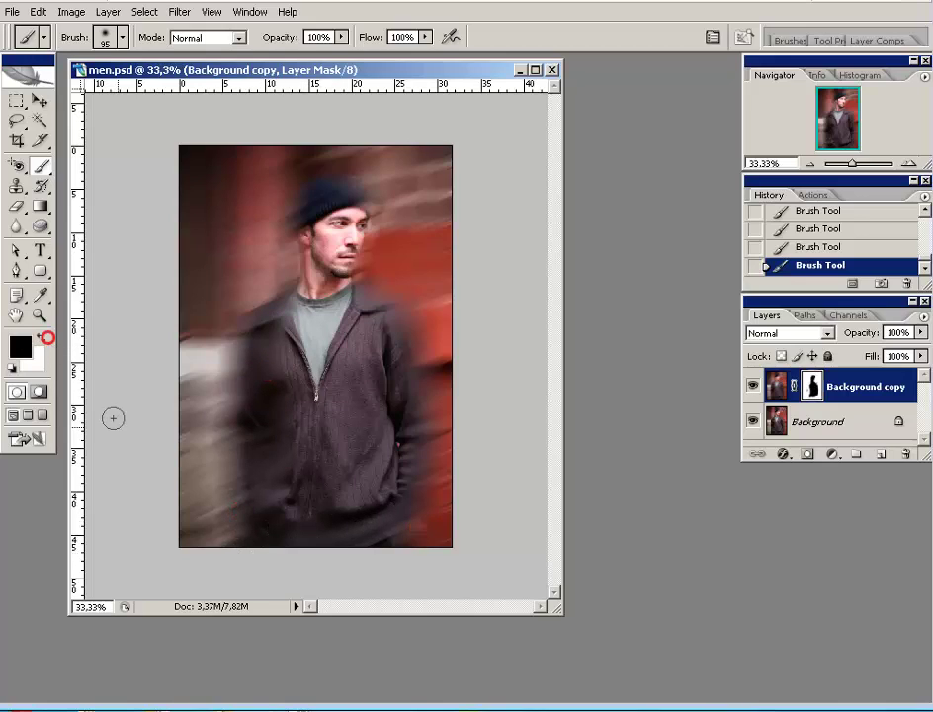
click(316, 501)
click(352, 546)
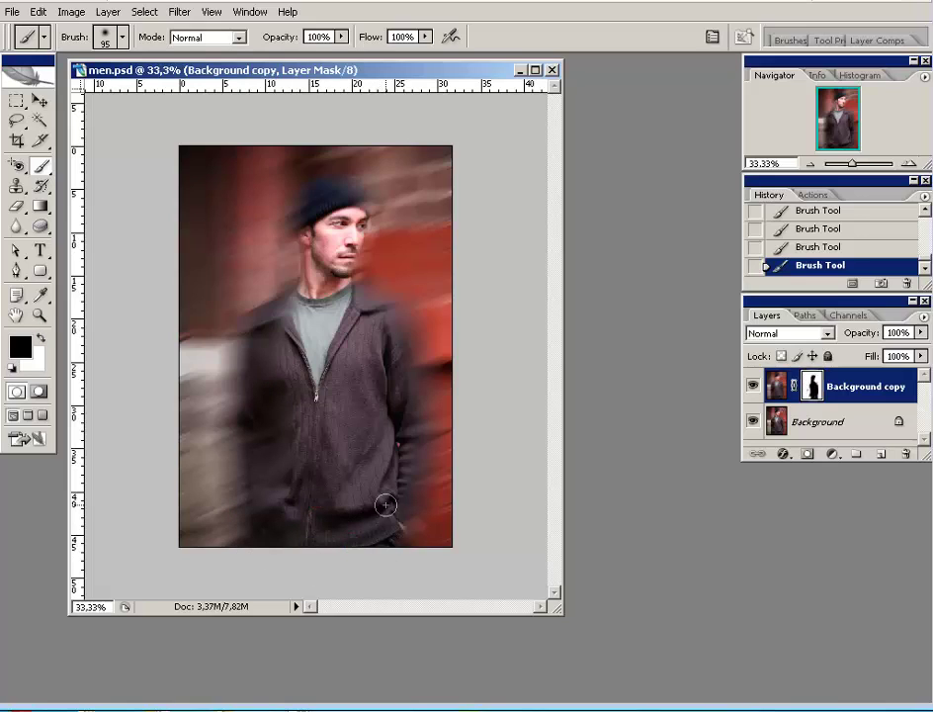
click(350, 561)
click(362, 324)
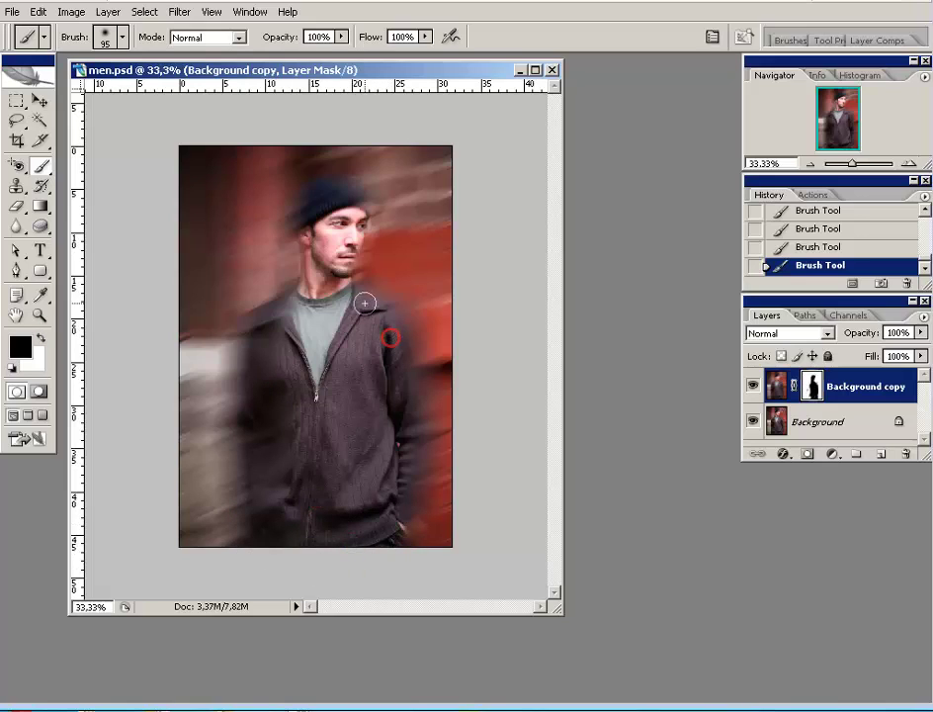
click(338, 301)
Refine the mask in black along the jacket's left and right sides and the right shoulder.
click(246, 365)
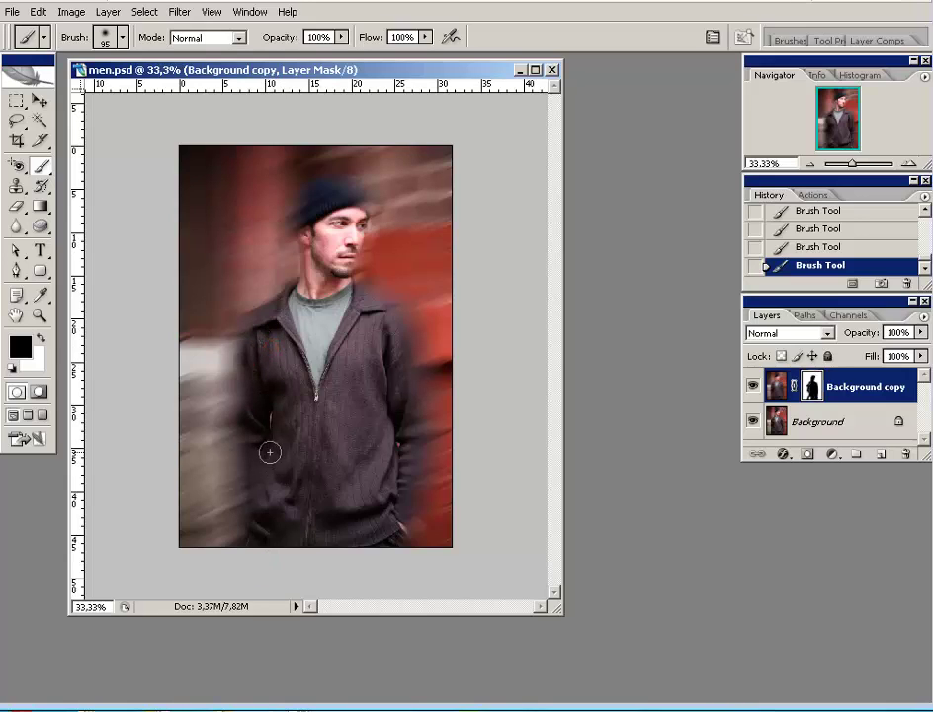
click(228, 550)
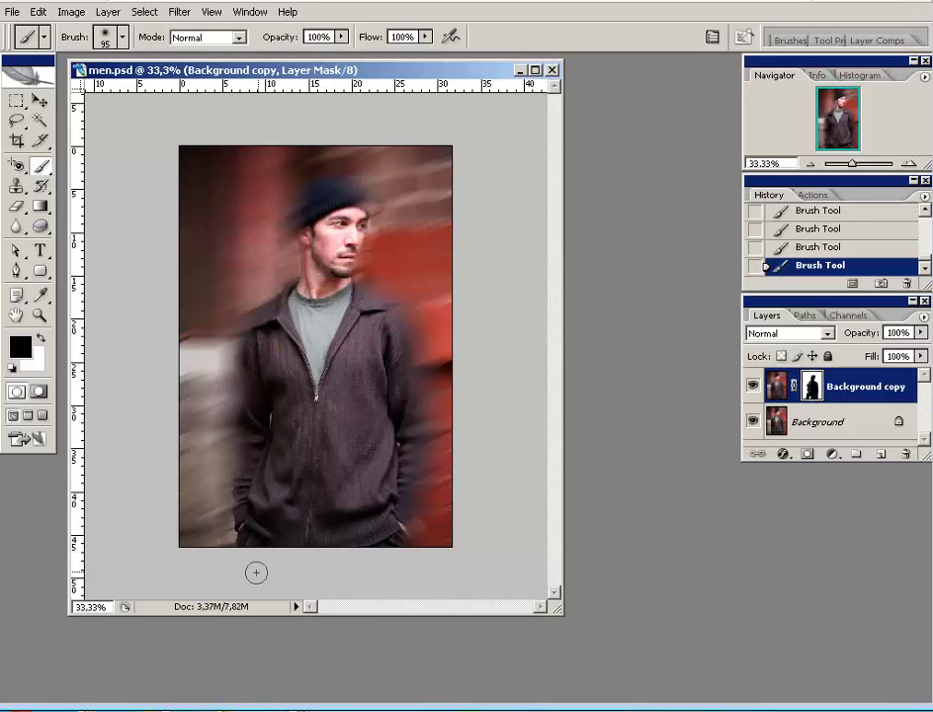
click(250, 431)
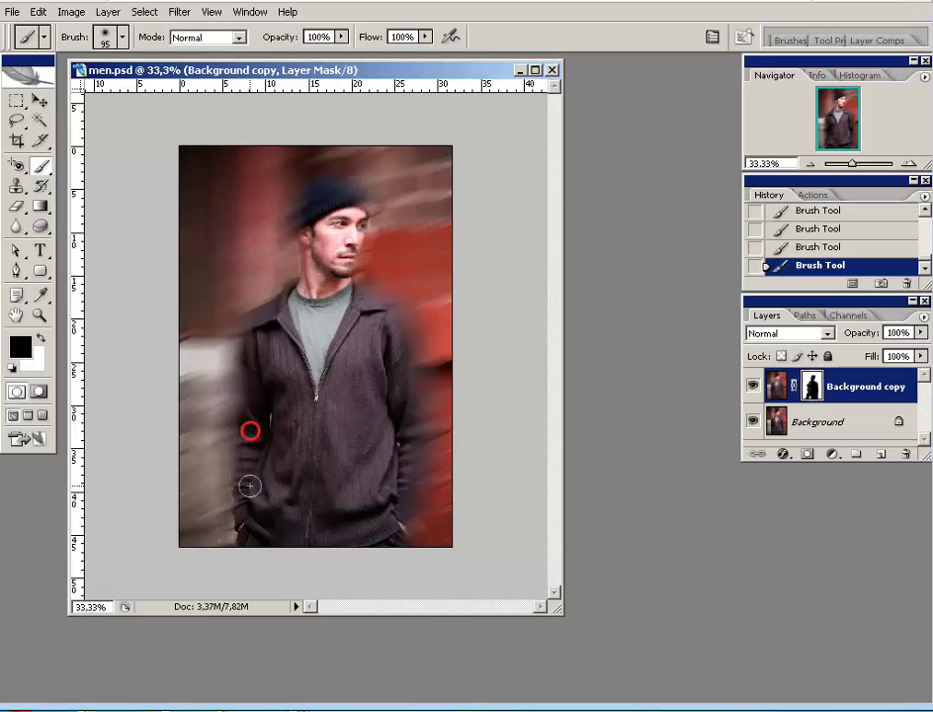
click(404, 443)
click(399, 360)
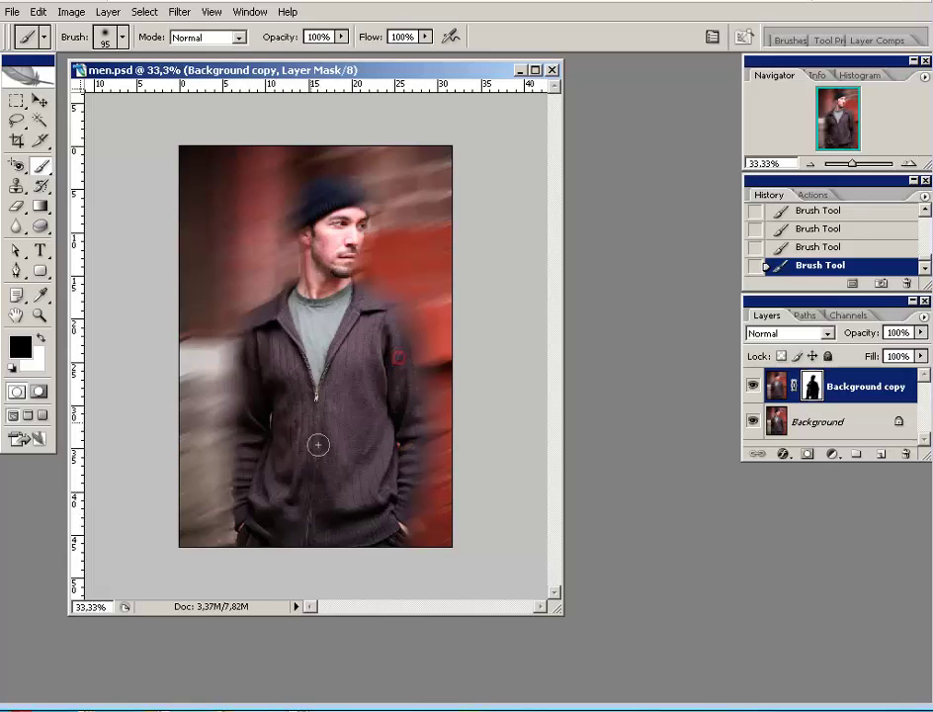
click(256, 343)
click(269, 339)
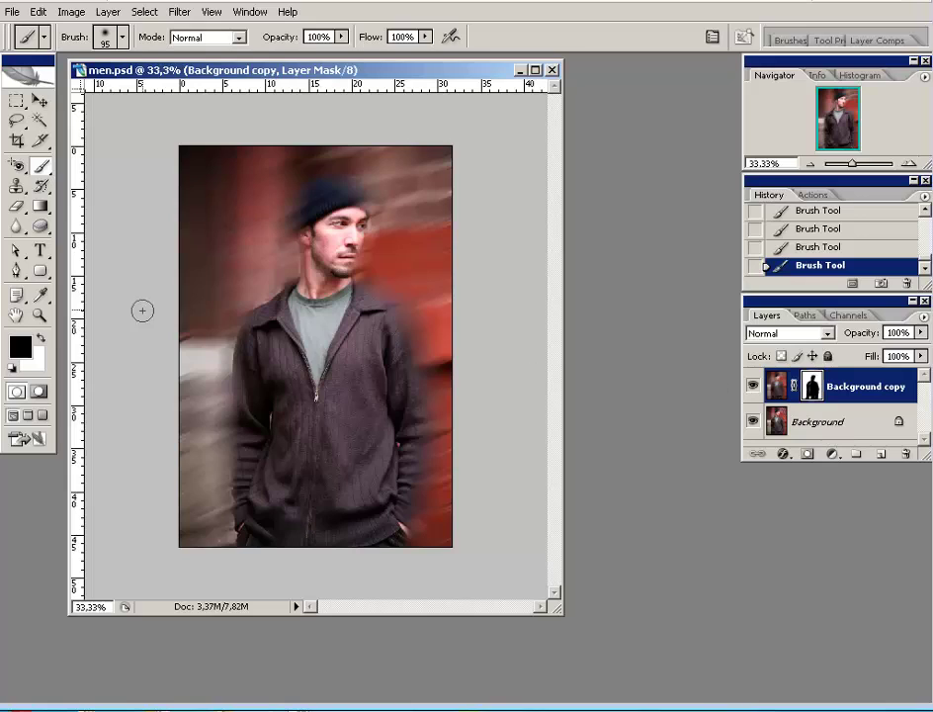
click(41, 339)
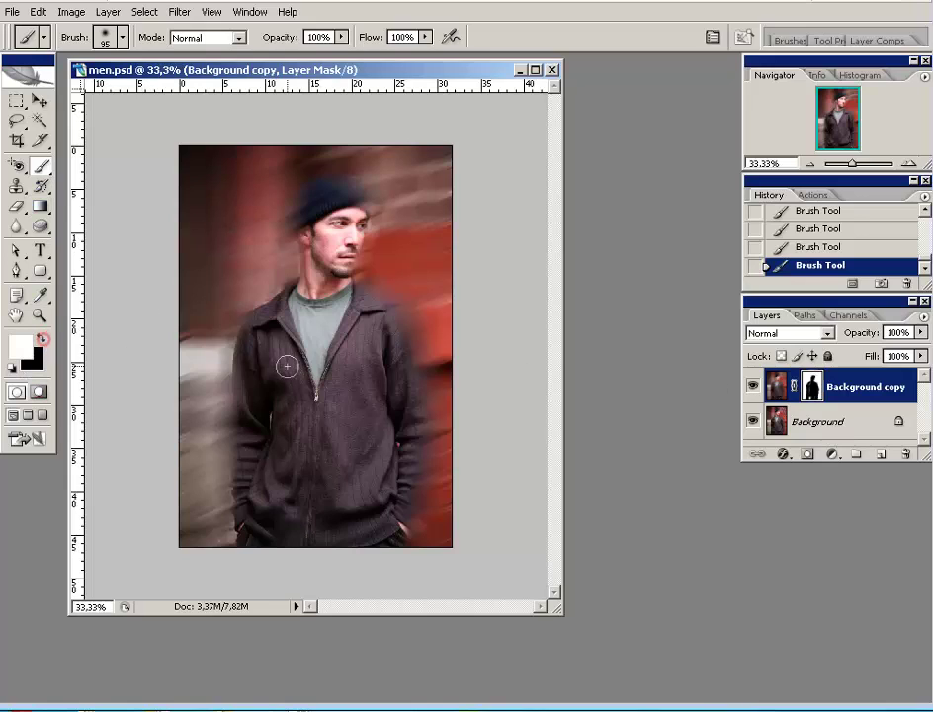
mouse_move(286, 308)
mouse_down()
mouse_move(238, 362)
mouse_move(222, 527)
mouse_up()
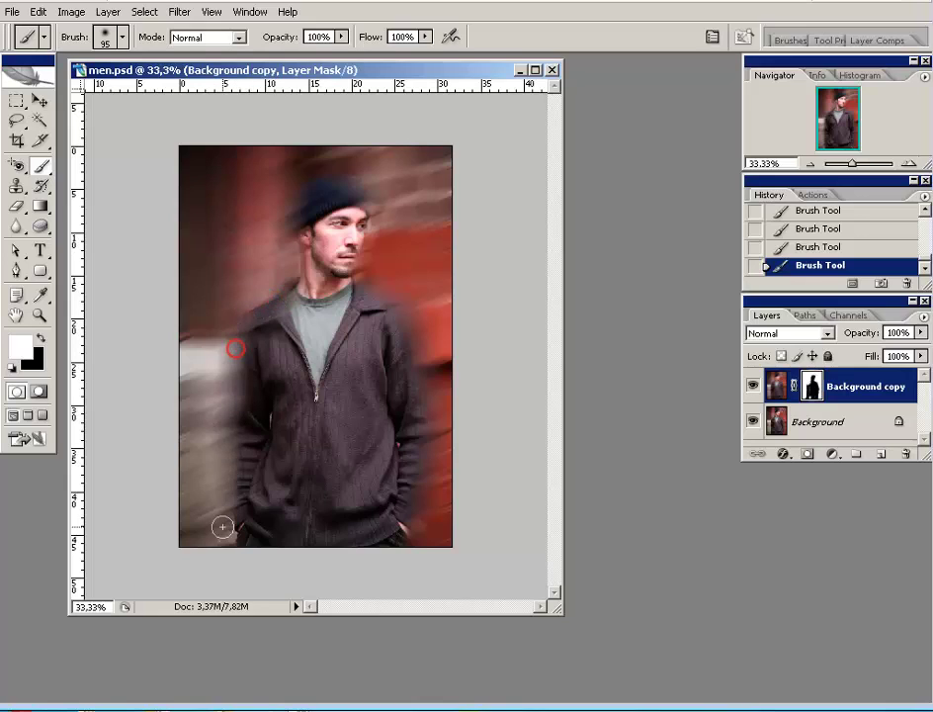
mouse_move(410, 510)
mouse_down()
mouse_move(425, 297)
mouse_move(314, 318)
mouse_move(317, 393)
mouse_up()
mouse_move(395, 392)
mouse_down()
mouse_move(392, 460)
mouse_move(379, 442)
mouse_move(333, 499)
mouse_move(345, 543)
mouse_move(377, 538)
mouse_up()
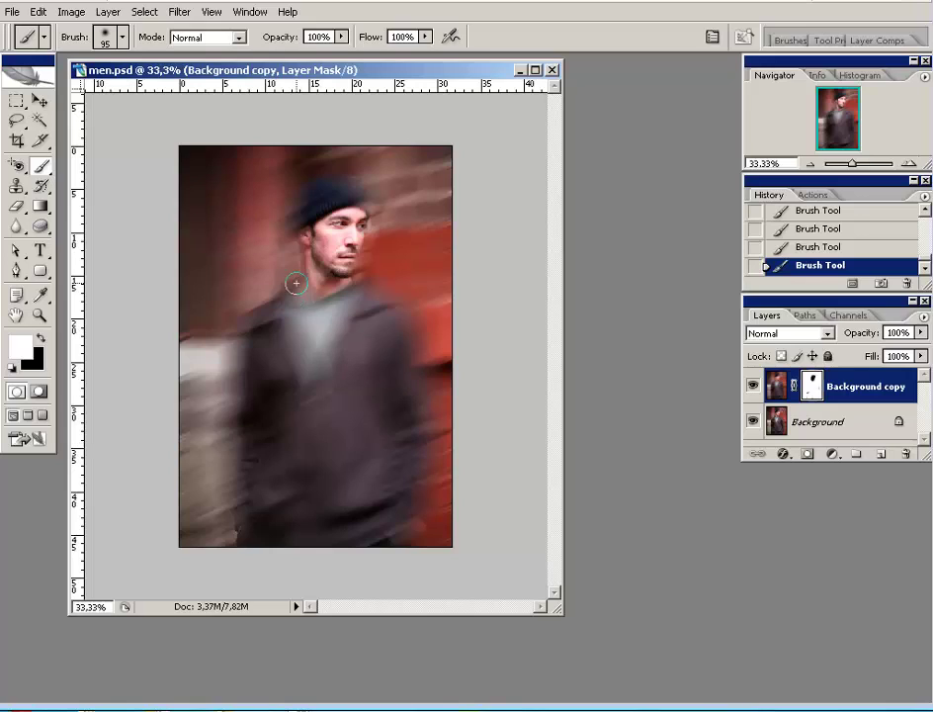
click(42, 336)
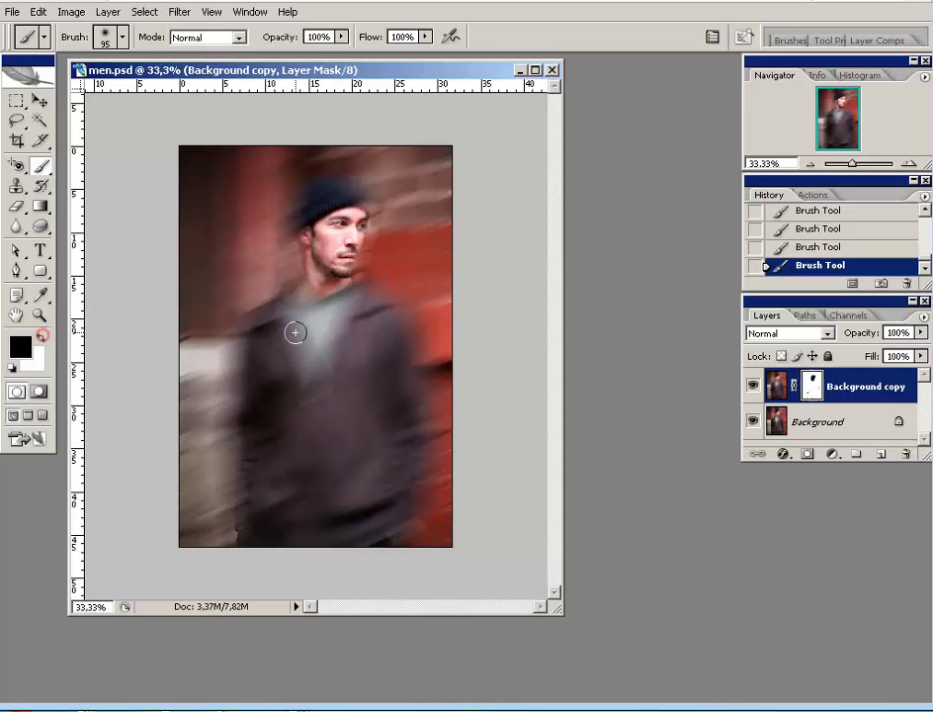
mouse_move(292, 294)
mouse_down()
mouse_move(269, 477)
mouse_move(271, 382)
mouse_move(303, 350)
mouse_move(289, 395)
mouse_move(308, 498)
mouse_move(339, 514)
mouse_move(339, 309)
mouse_move(321, 291)
mouse_move(351, 299)
mouse_move(365, 323)
mouse_move(389, 462)
mouse_move(386, 436)
mouse_up()
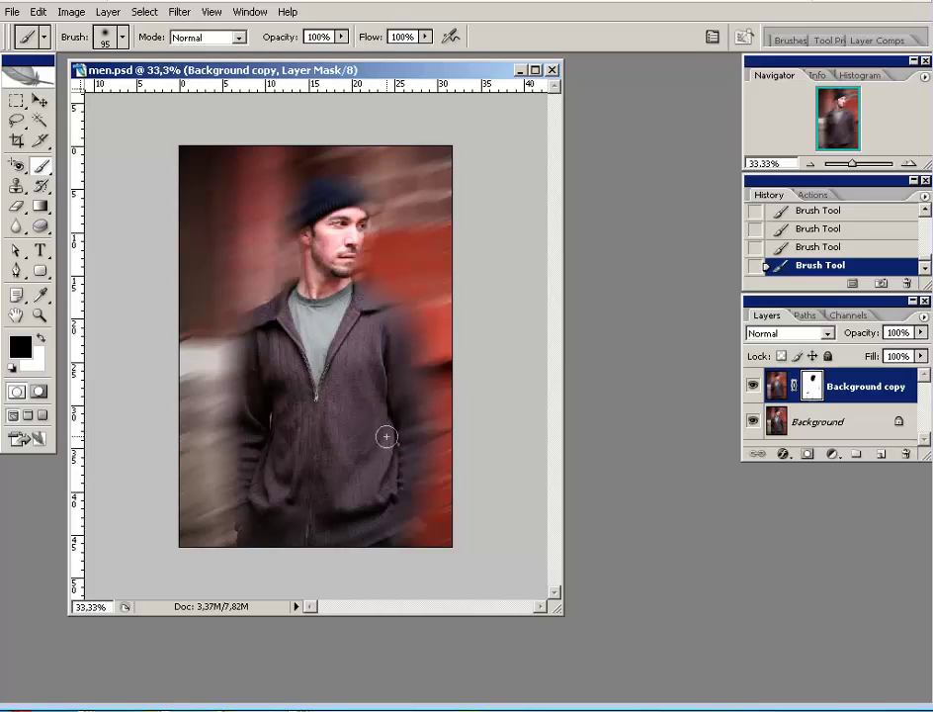
mouse_move(326, 310)
mouse_down()
mouse_move(317, 369)
mouse_move(245, 437)
mouse_move(235, 548)
mouse_move(371, 553)
mouse_up()
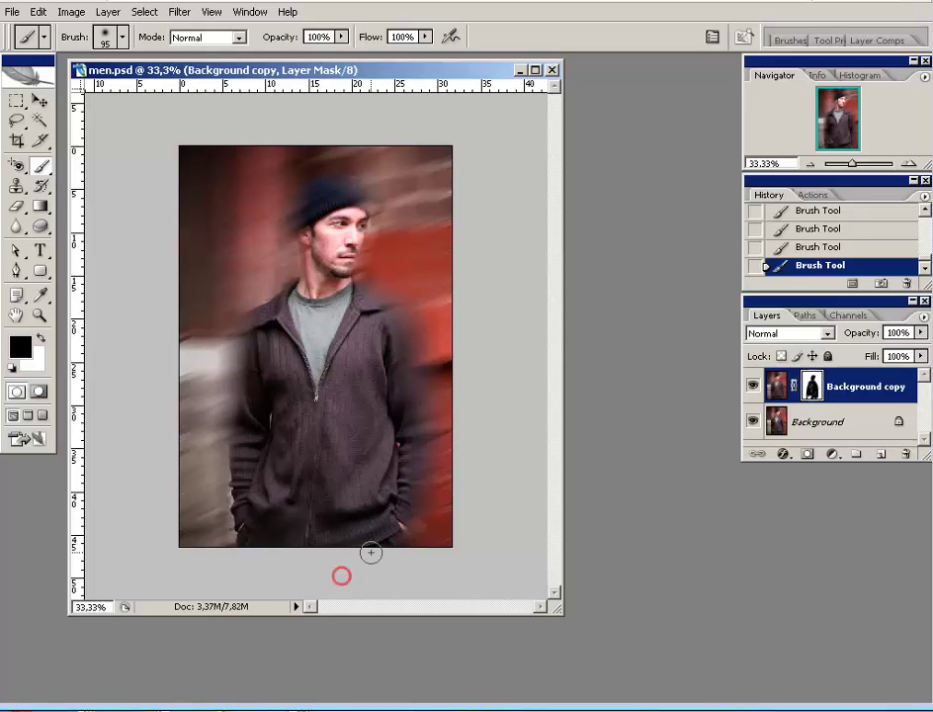
Paint white on the mask along the lower-left jacket edge, then switch to the Move tool.
click(40, 338)
drag(231, 487, 230, 521)
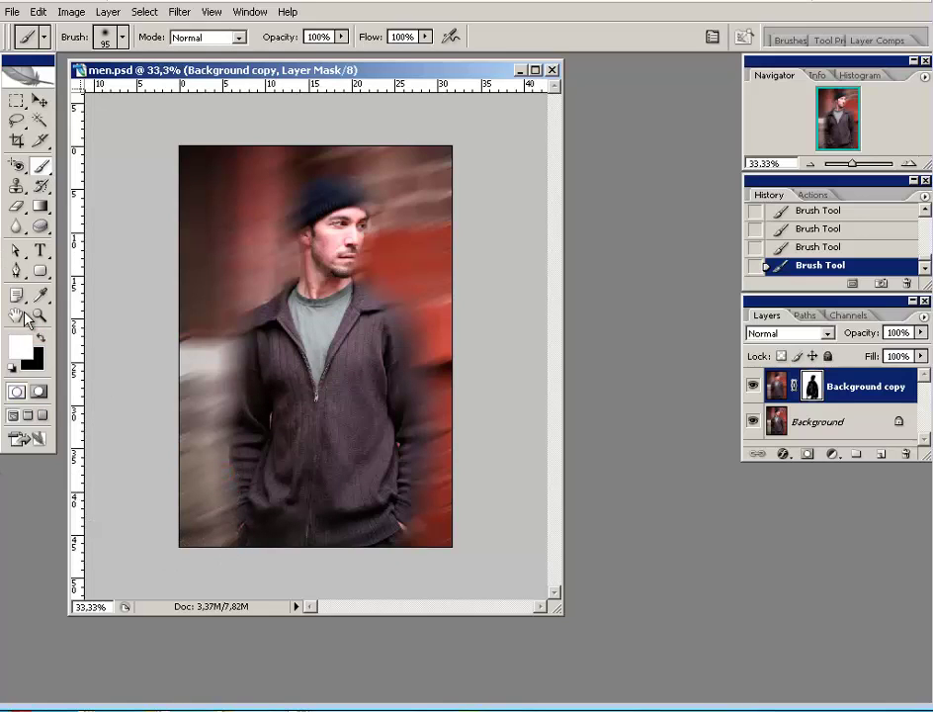
click(36, 100)
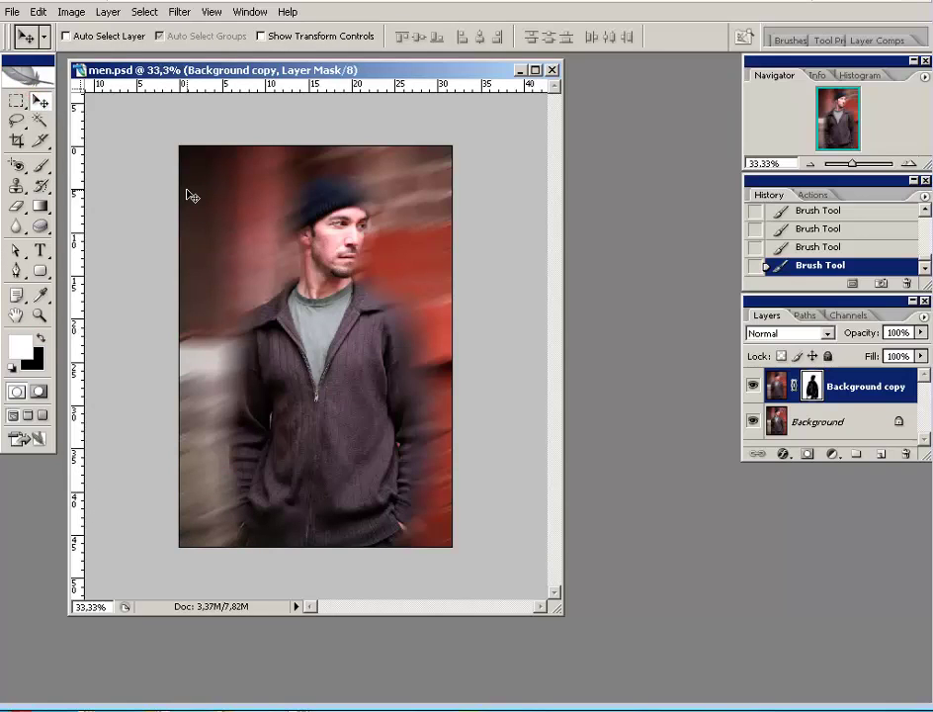